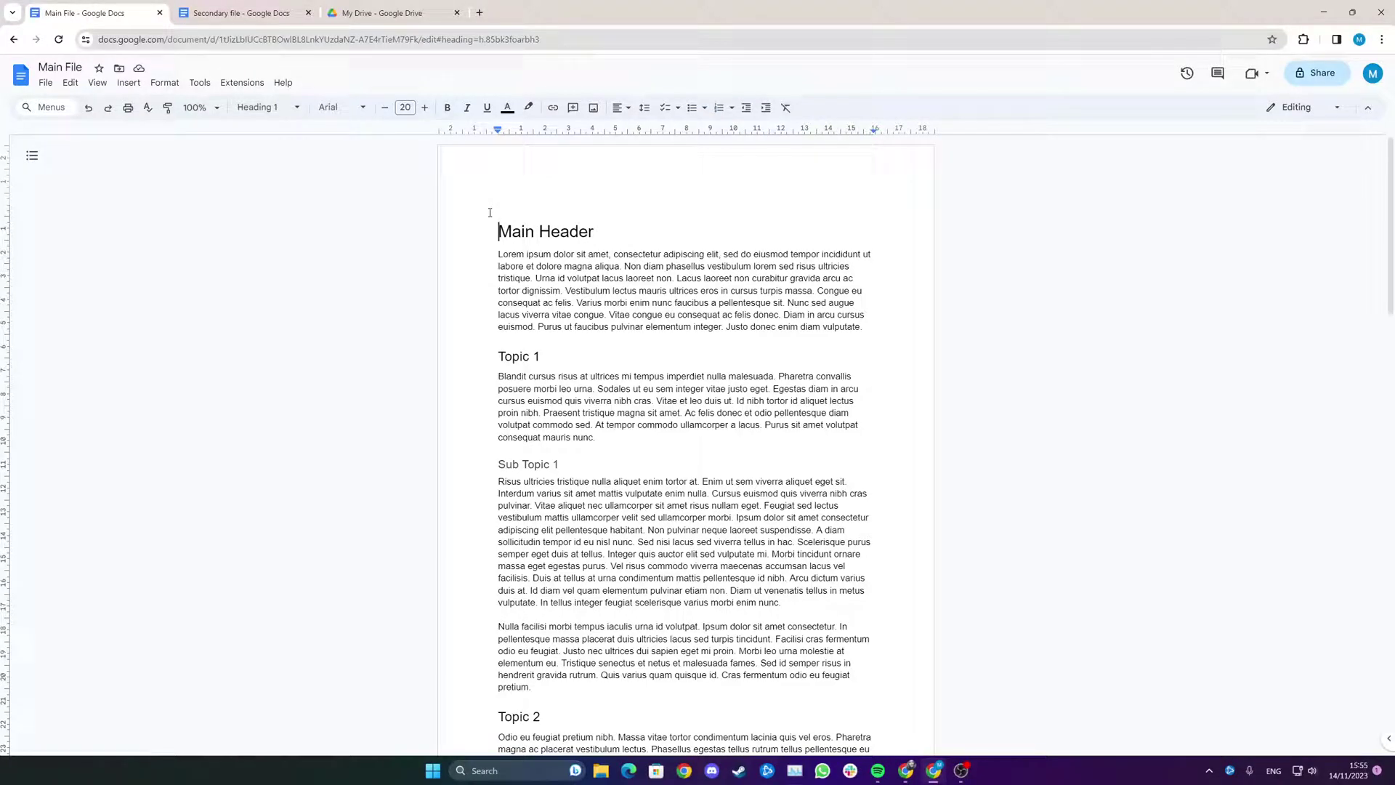
# Review Main File and Secondary file, switching between them and the Drive file list
pyautogui.scroll(-3, 582, 537)
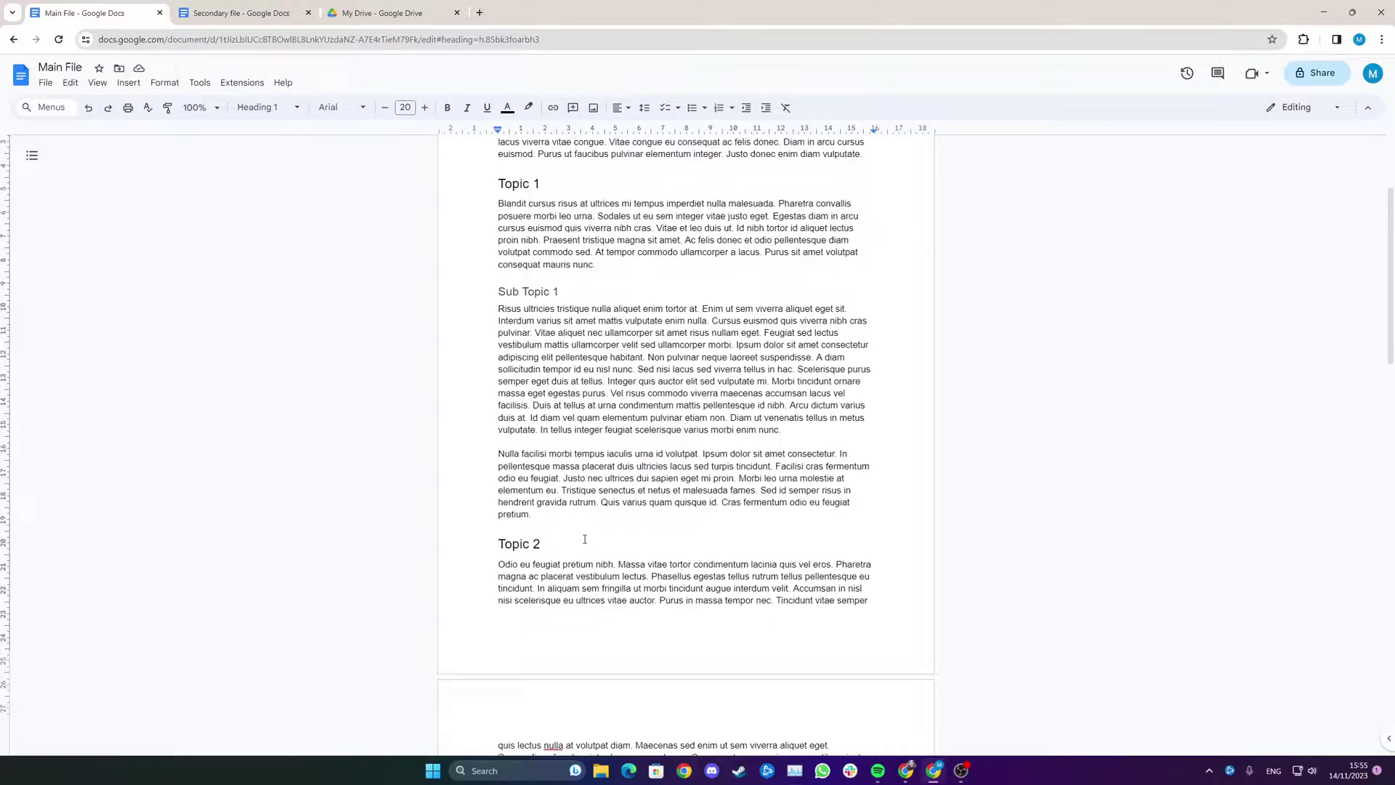
pyautogui.scroll(-5, 582, 538)
pyautogui.scroll(-5, 582, 538)
pyautogui.scroll(-4, 583, 538)
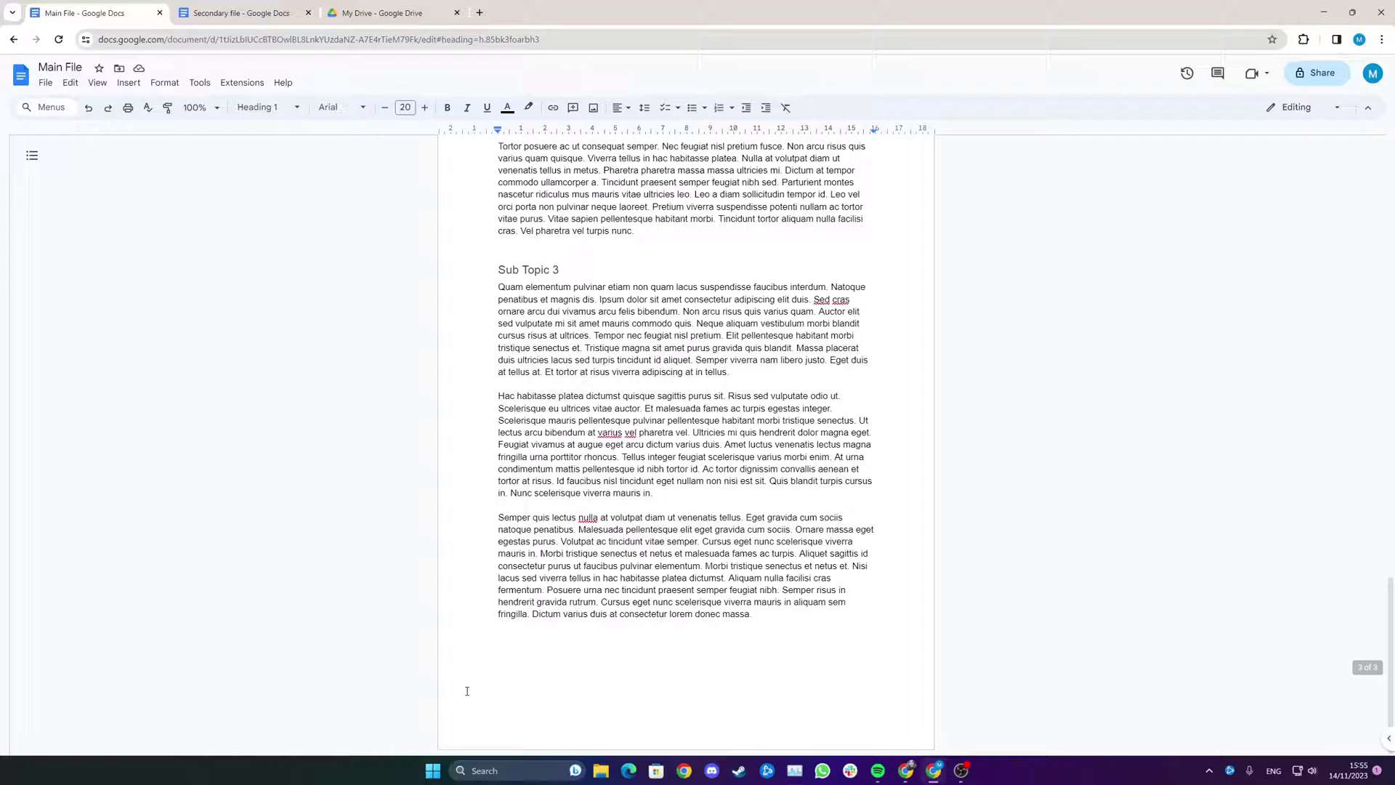
pyautogui.scroll(4, 470, 632)
pyautogui.scroll(-4, 535, 433)
pyautogui.scroll(5, 535, 433)
pyautogui.click(240, 13)
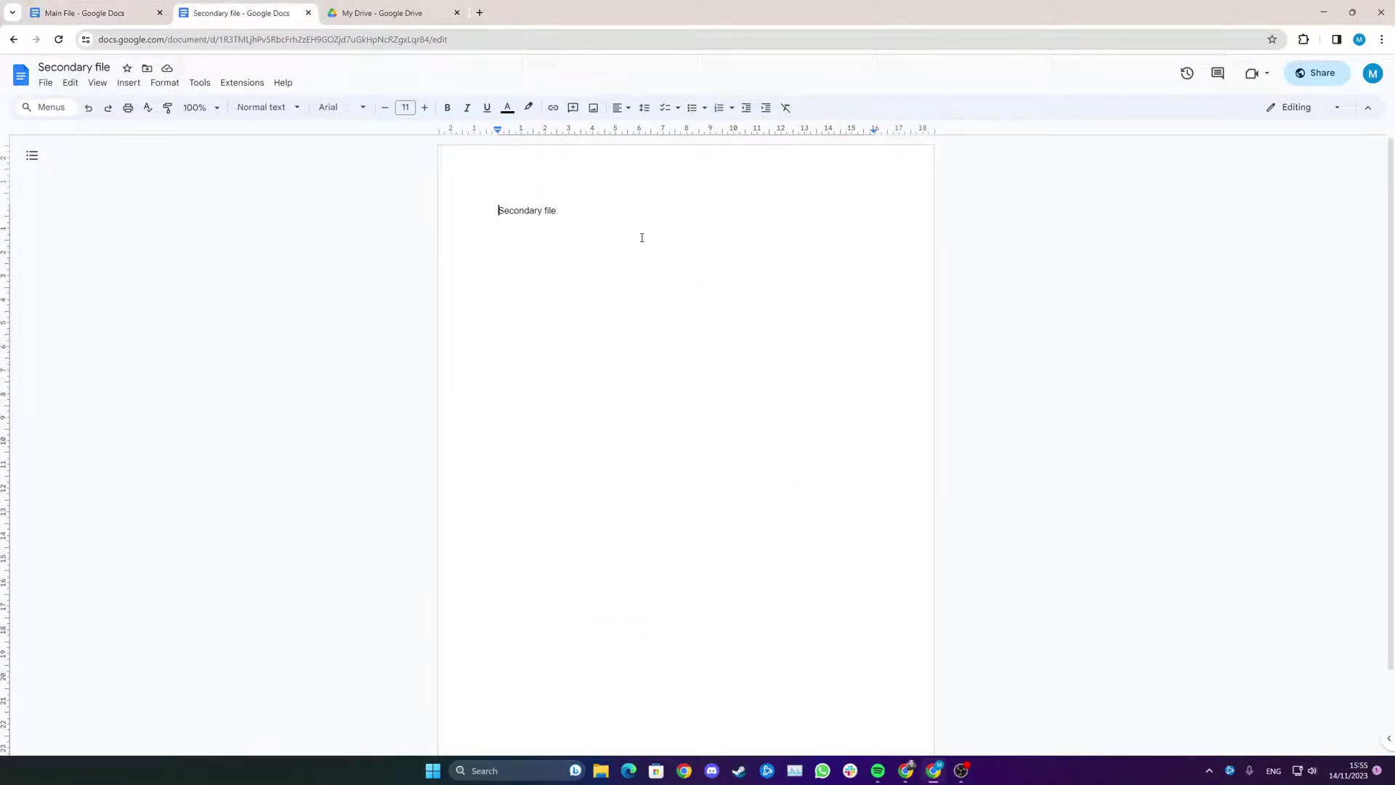
pyautogui.click(164, 3)
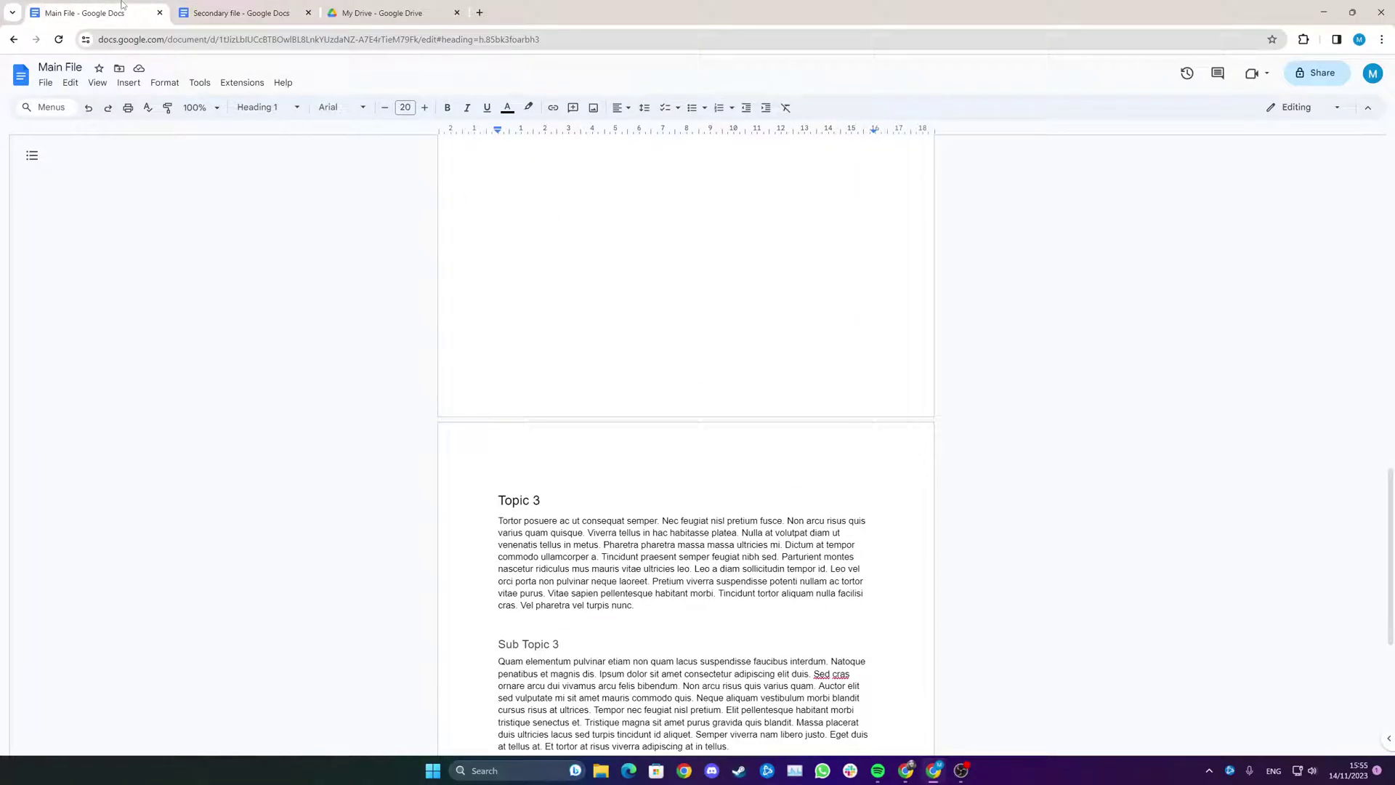
pyautogui.click(207, 16)
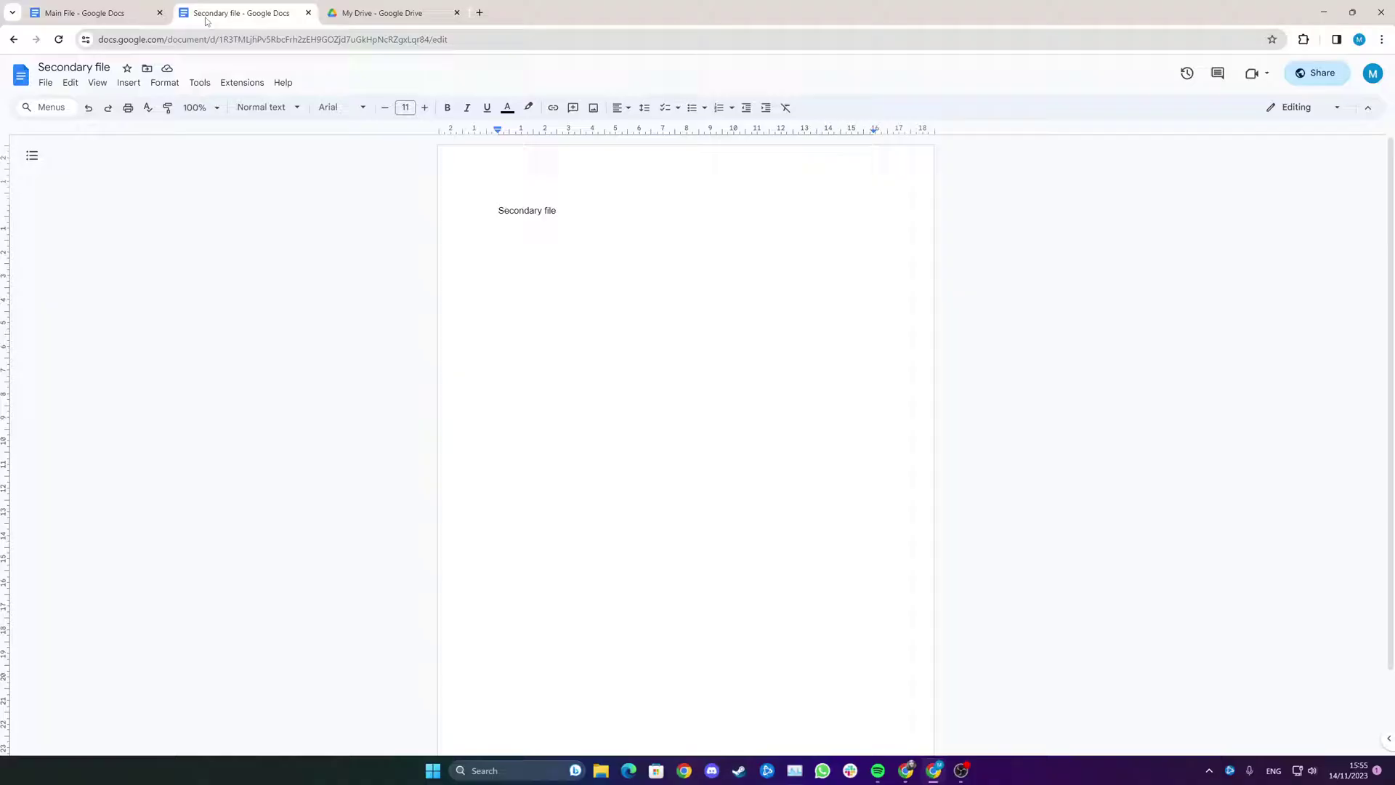
pyautogui.click(385, 13)
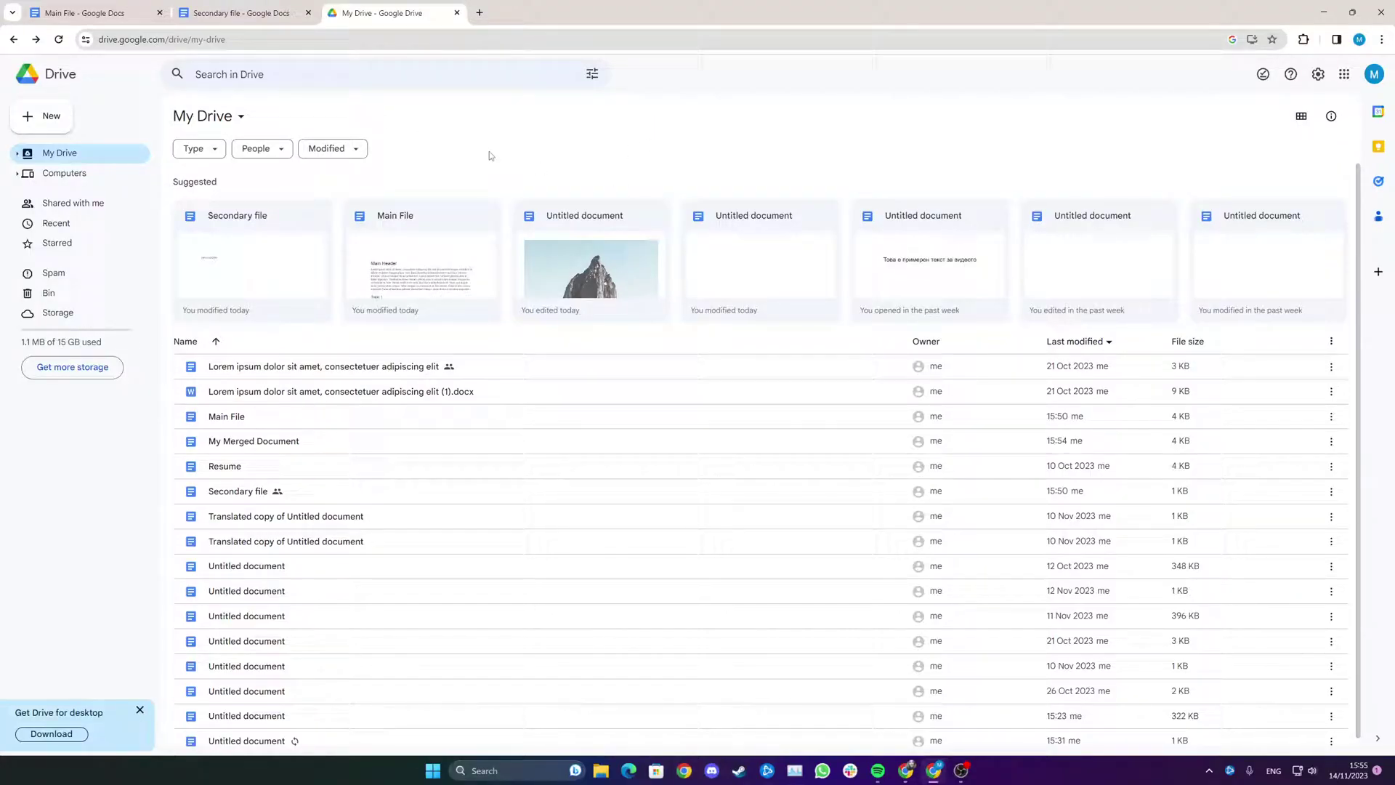
pyautogui.click(240, 13)
pyautogui.click(169, 6)
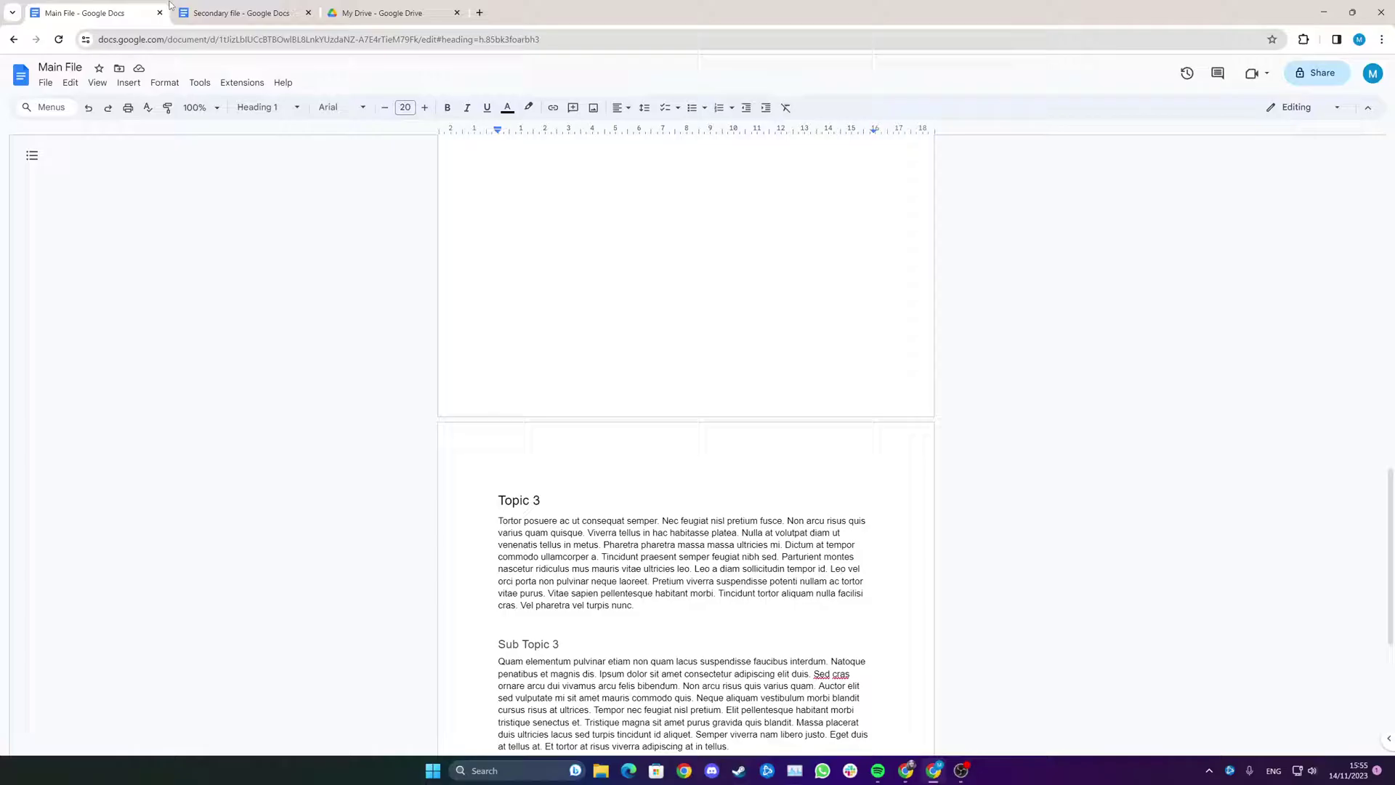
pyautogui.click(240, 13)
# Open Drive settings on the Manage apps list of connected apps
pyautogui.click(363, 14)
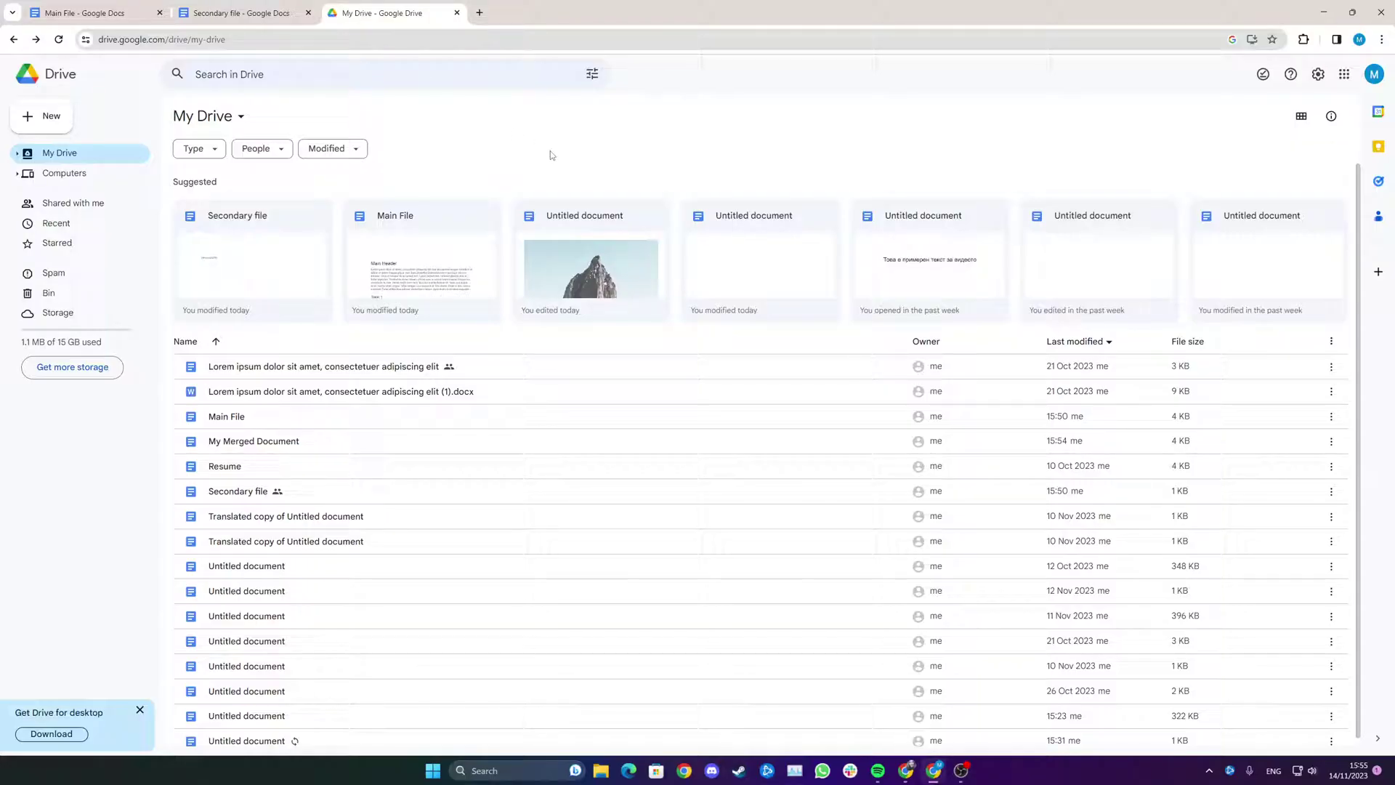
pyautogui.click(1322, 76)
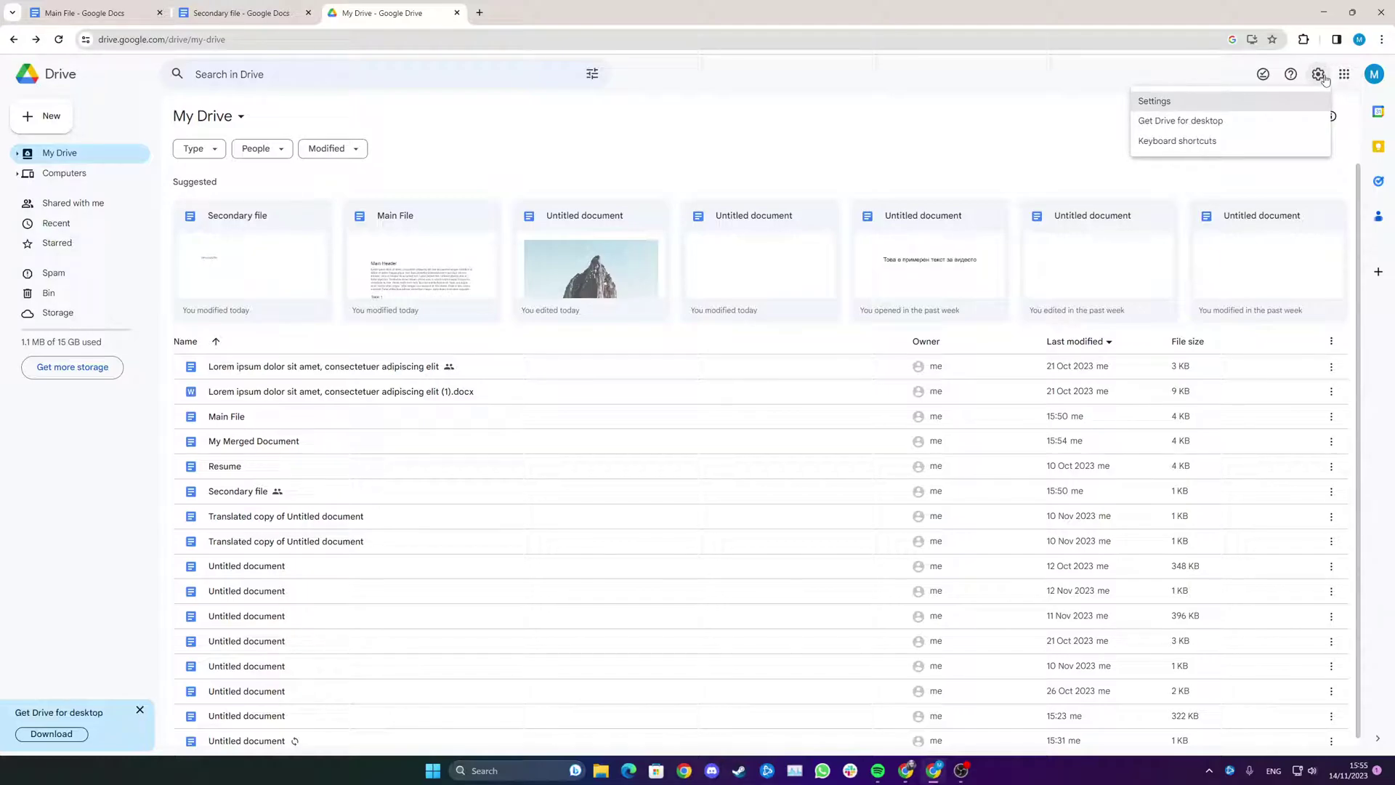
pyautogui.click(1154, 103)
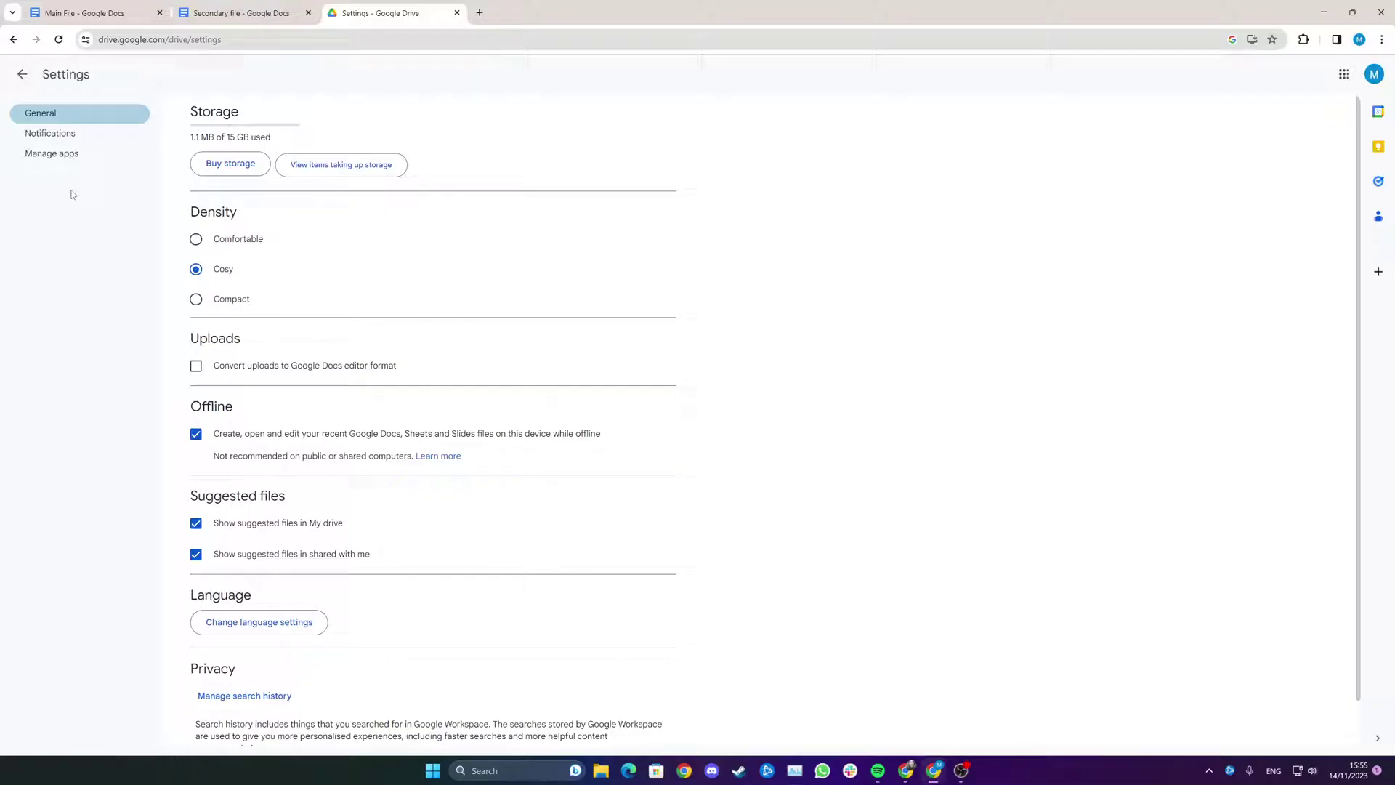
pyautogui.click(50, 155)
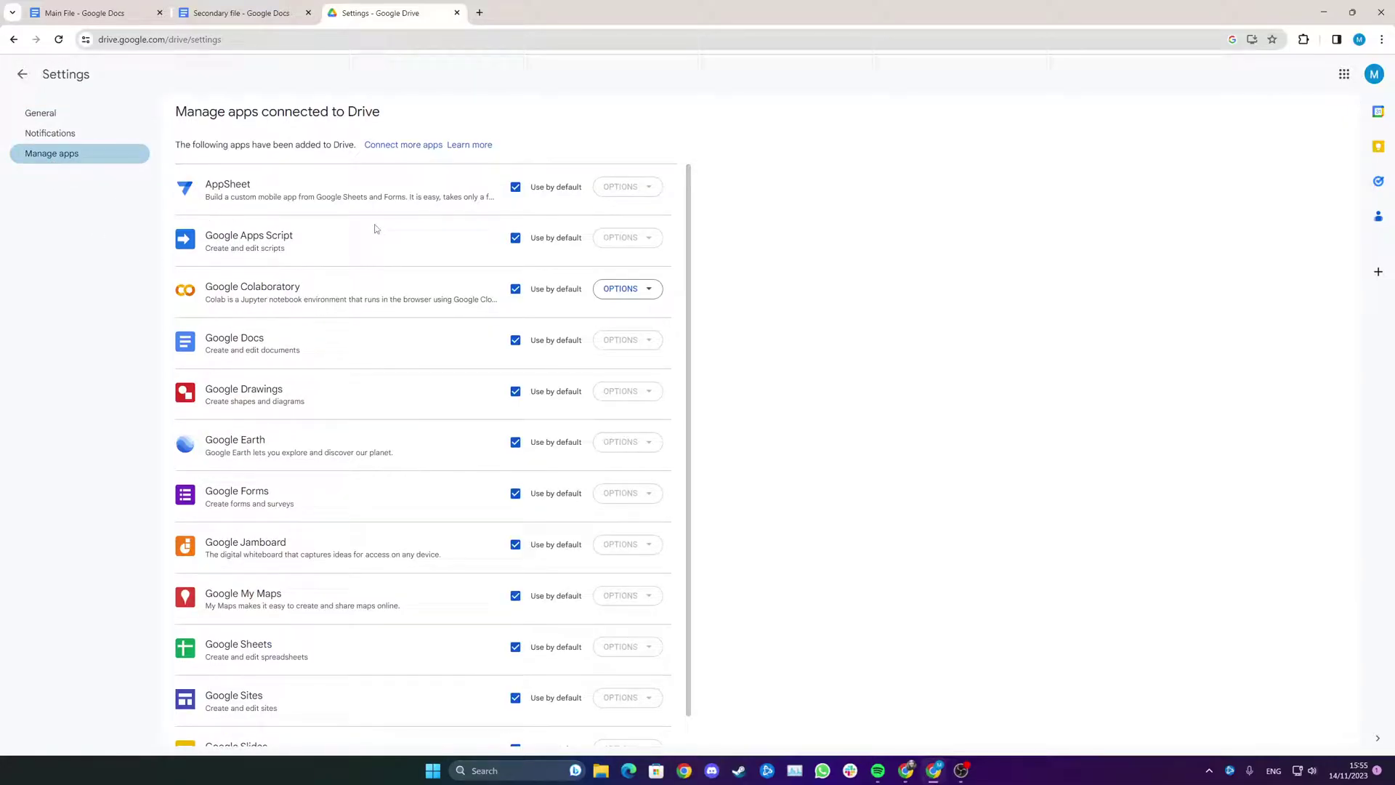
# Search the Marketplace for 'merge' and open the Merge Google Documents app page
pyautogui.click(407, 147)
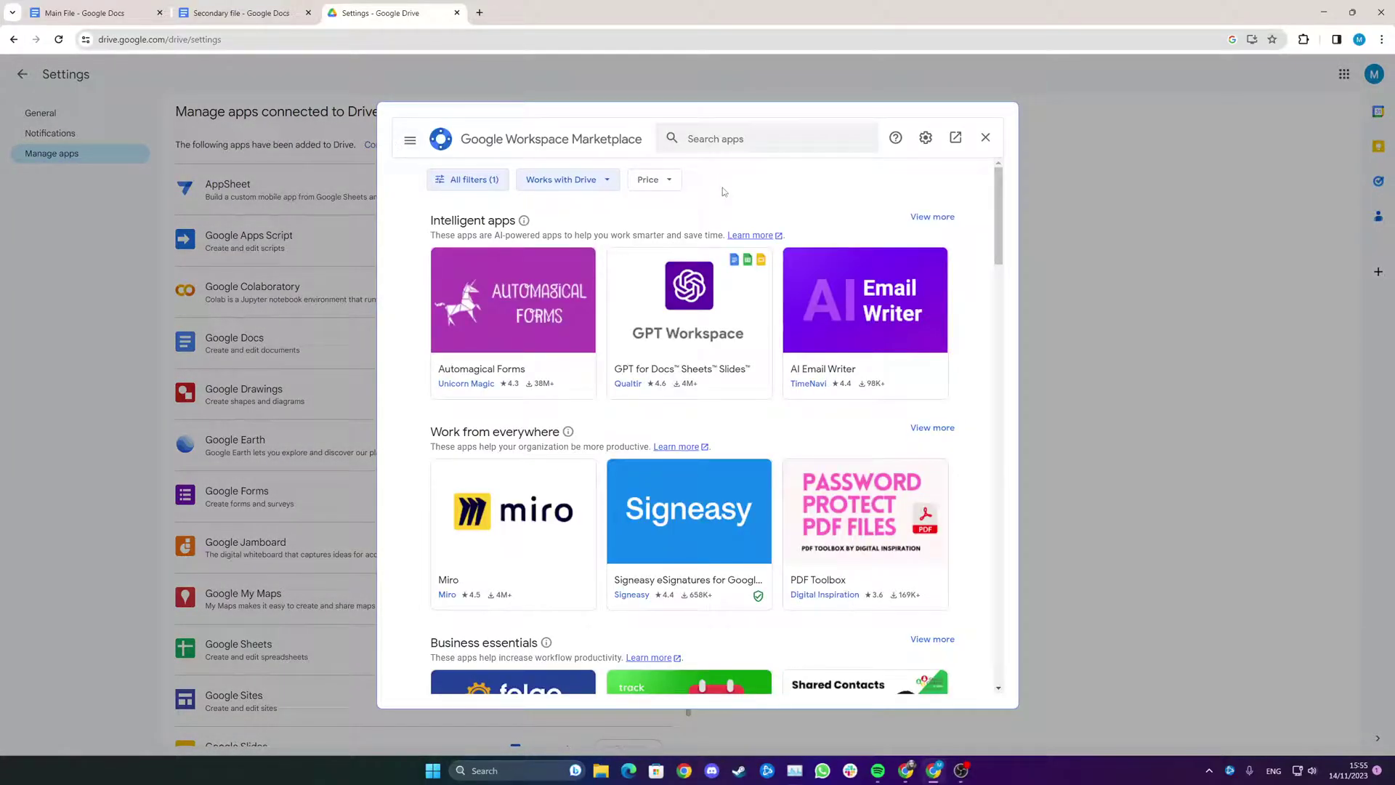
pyautogui.click(724, 140)
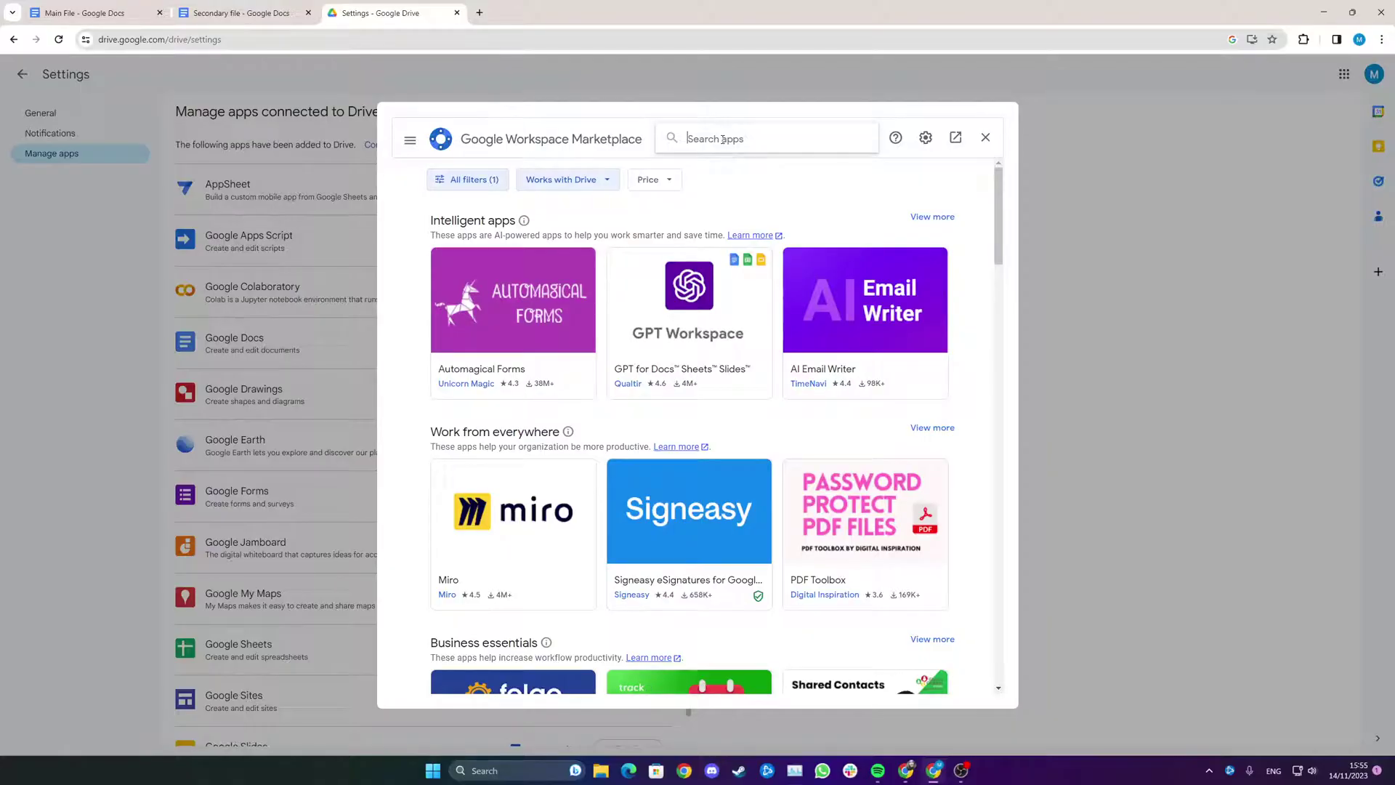
pyautogui.write('merge')
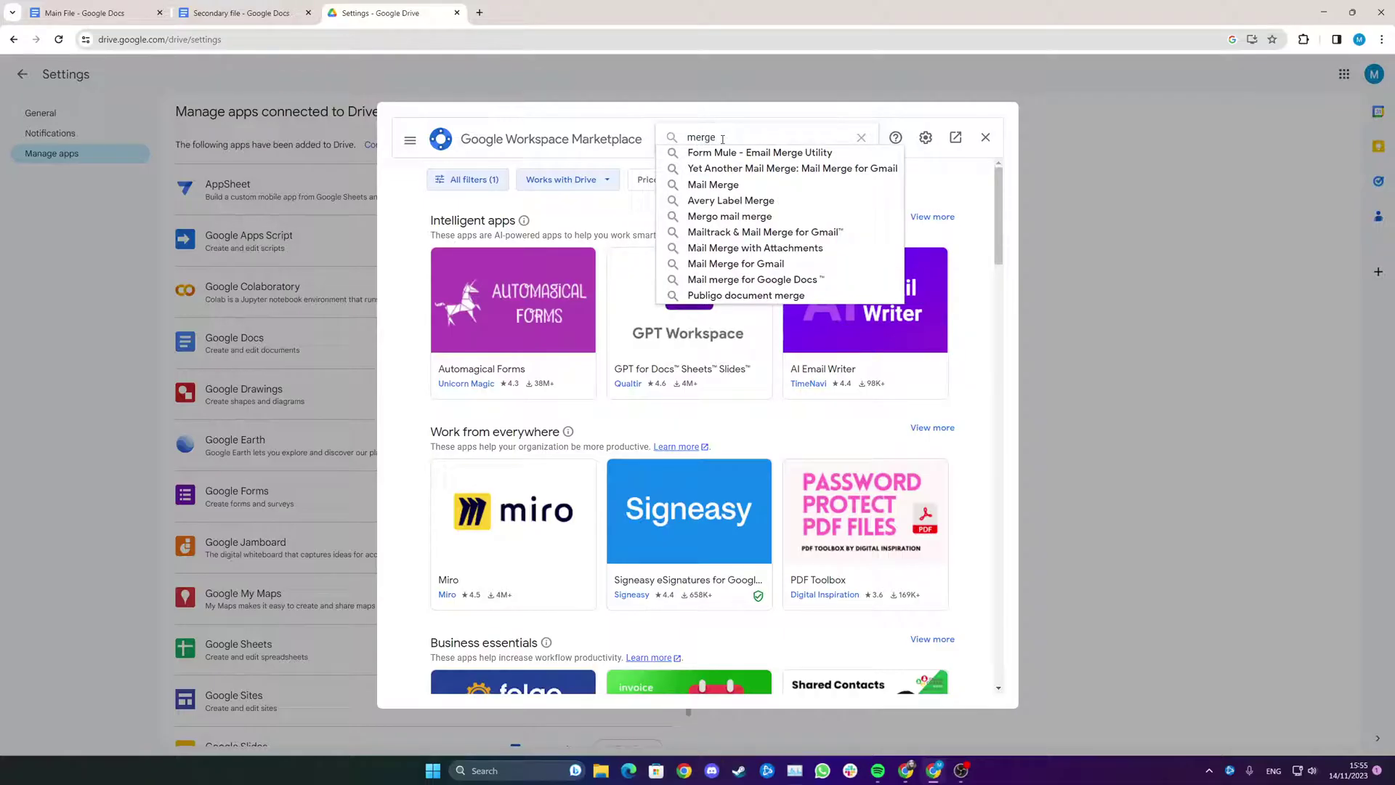
pyautogui.press('Return')
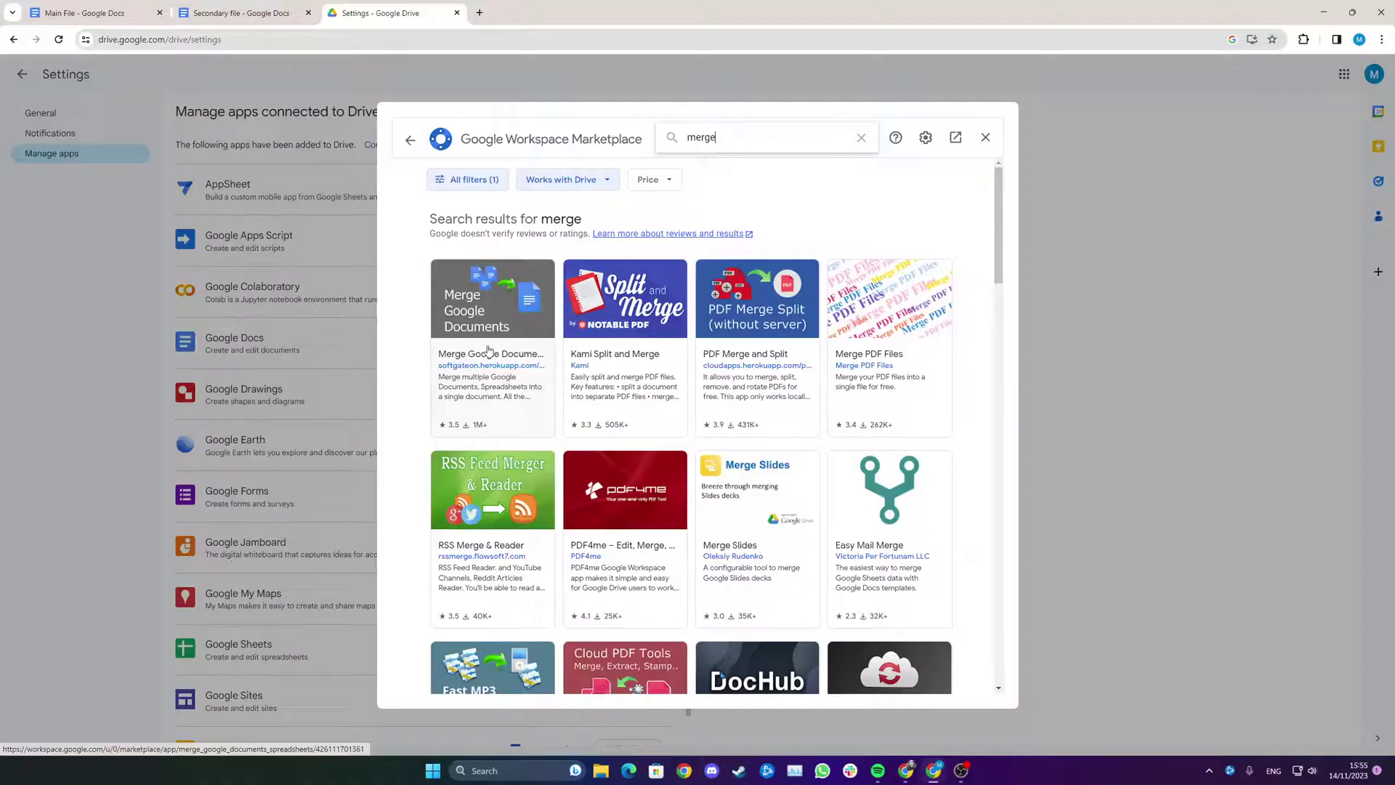
pyautogui.click(509, 327)
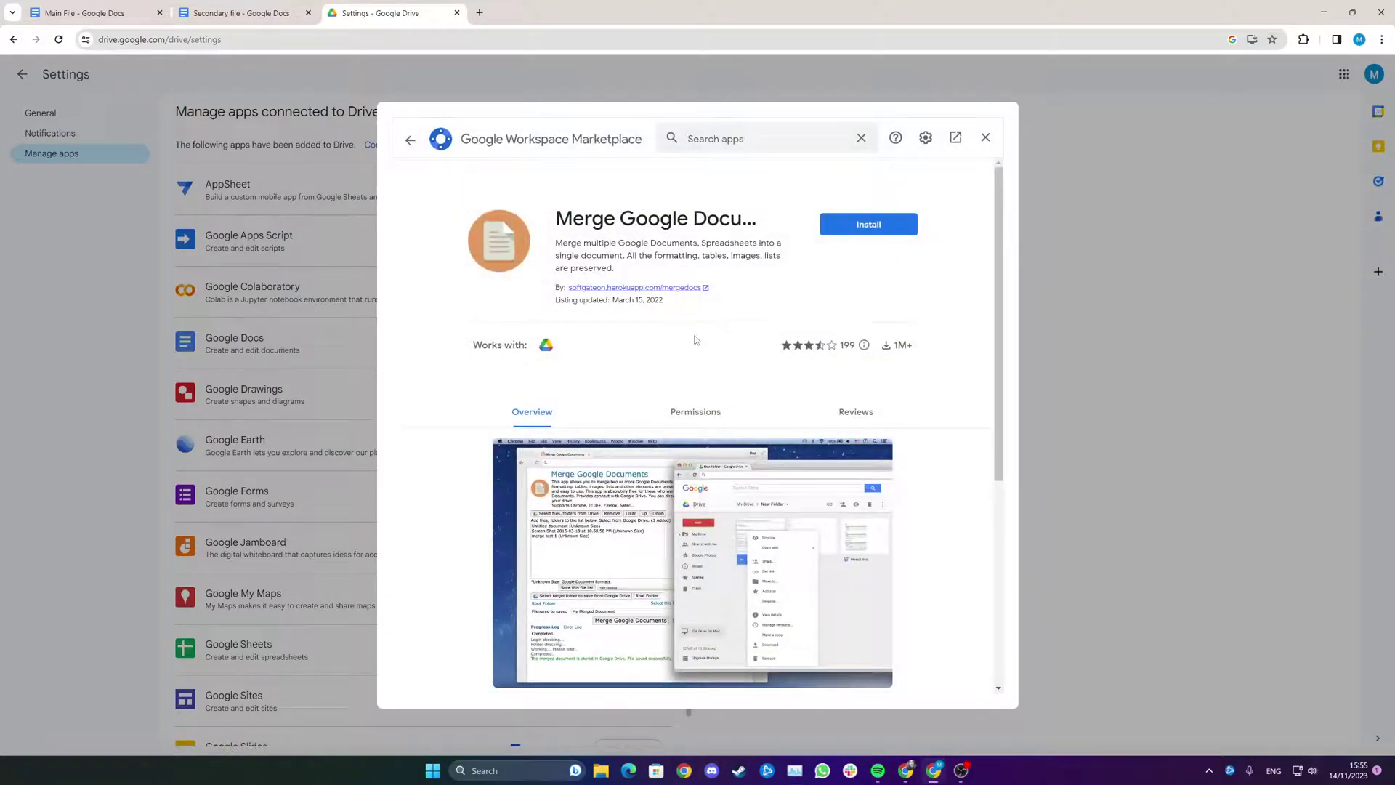
# Install Merge Google Documents, signing in and granting all requested permissions
pyautogui.click(867, 228)
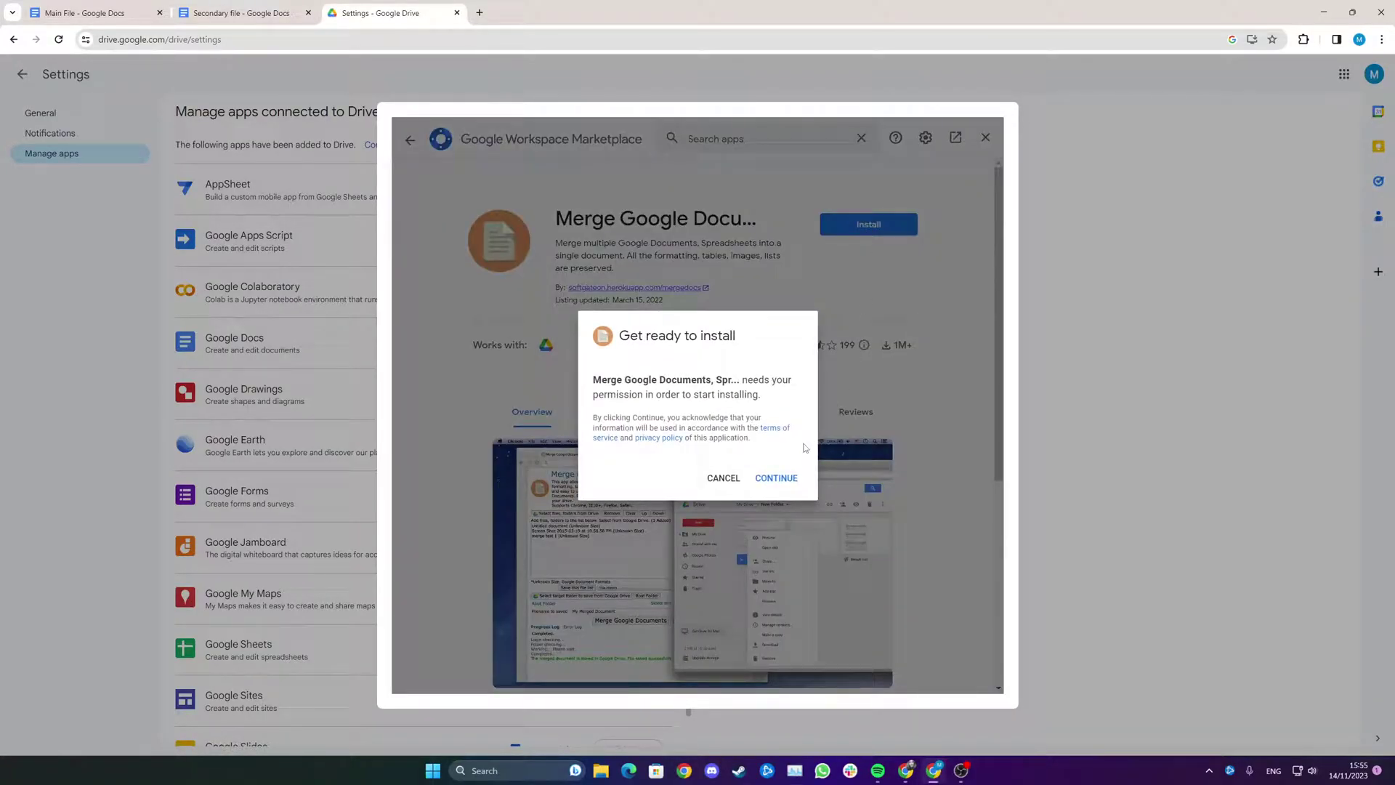
pyautogui.click(775, 477)
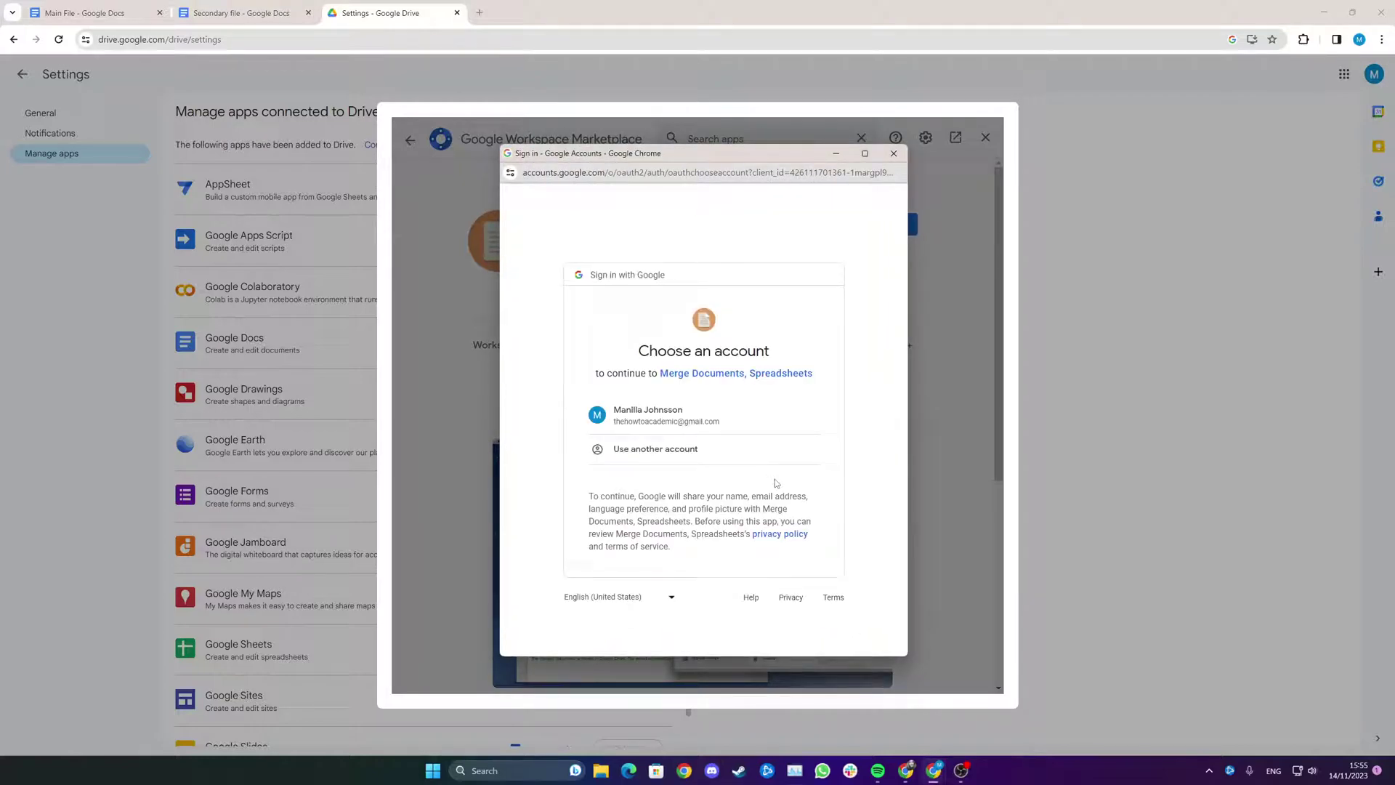
pyautogui.click(723, 424)
pyautogui.click(683, 414)
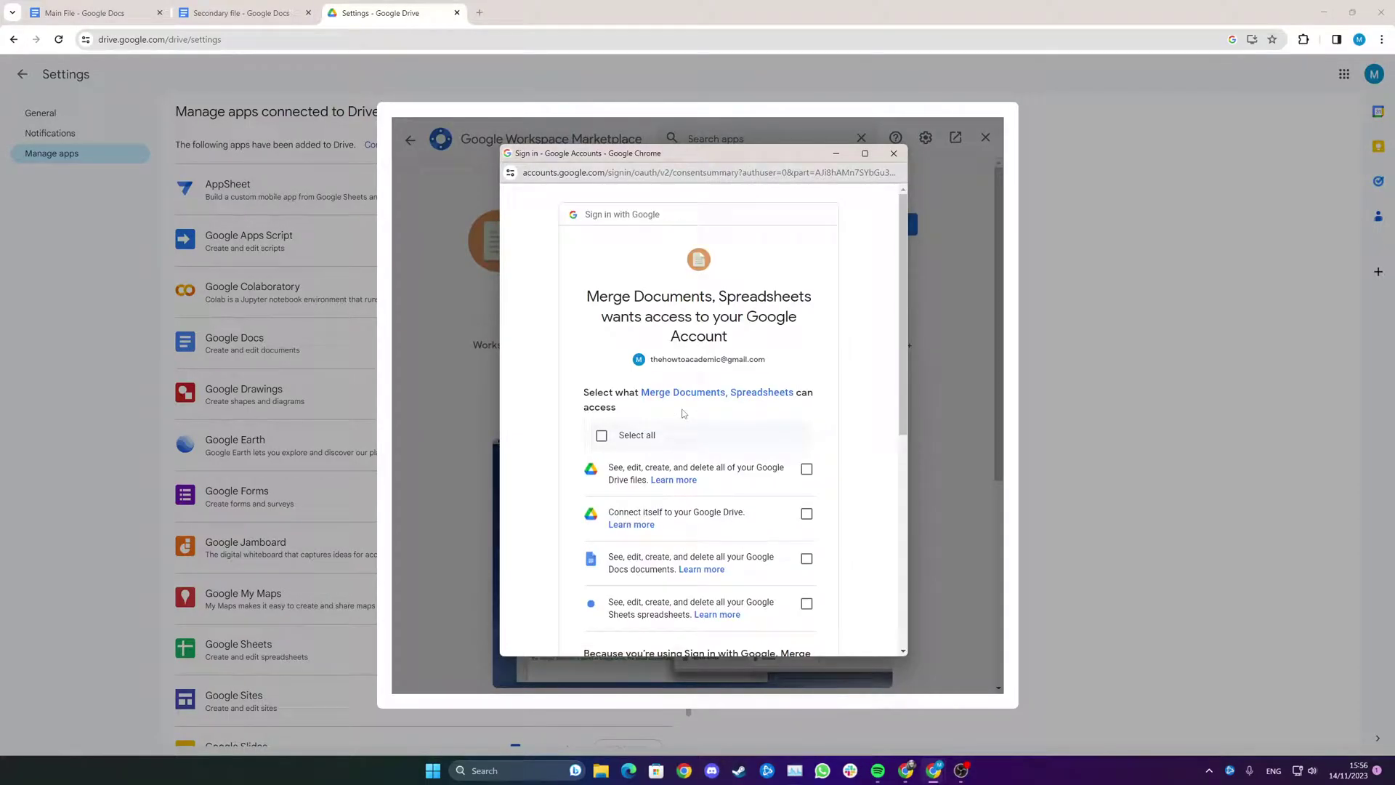
pyautogui.click(602, 435)
pyautogui.scroll(-3, 597, 496)
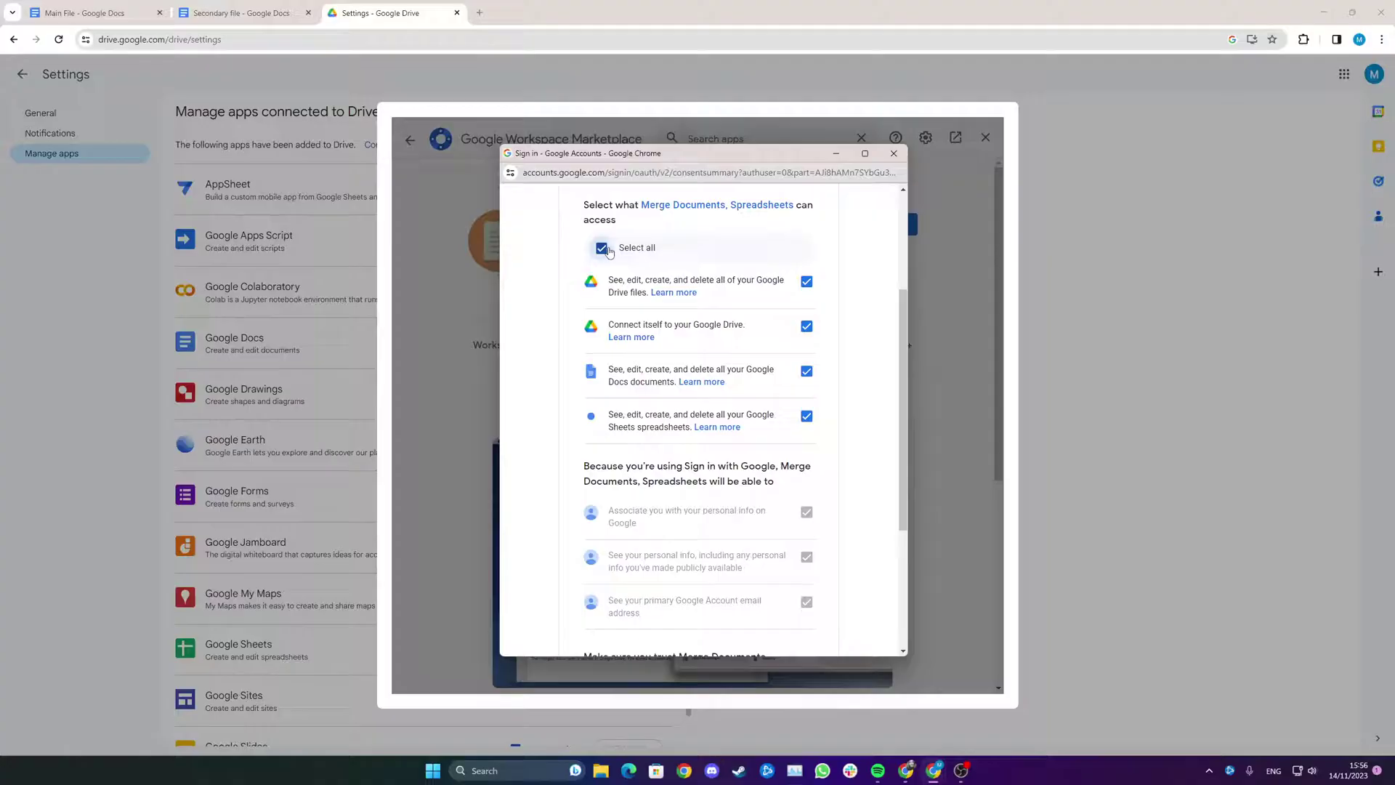
pyautogui.scroll(-3, 694, 407)
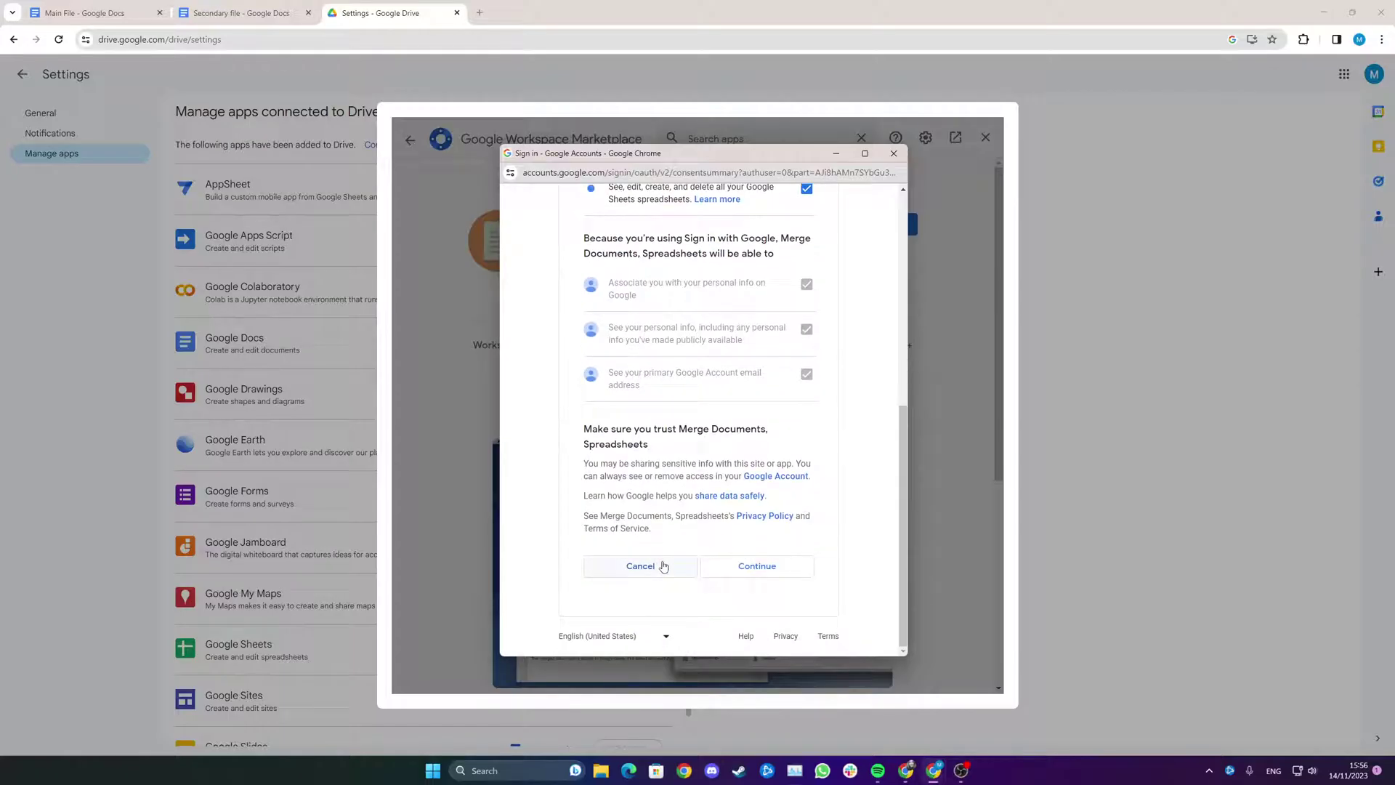
pyautogui.click(734, 565)
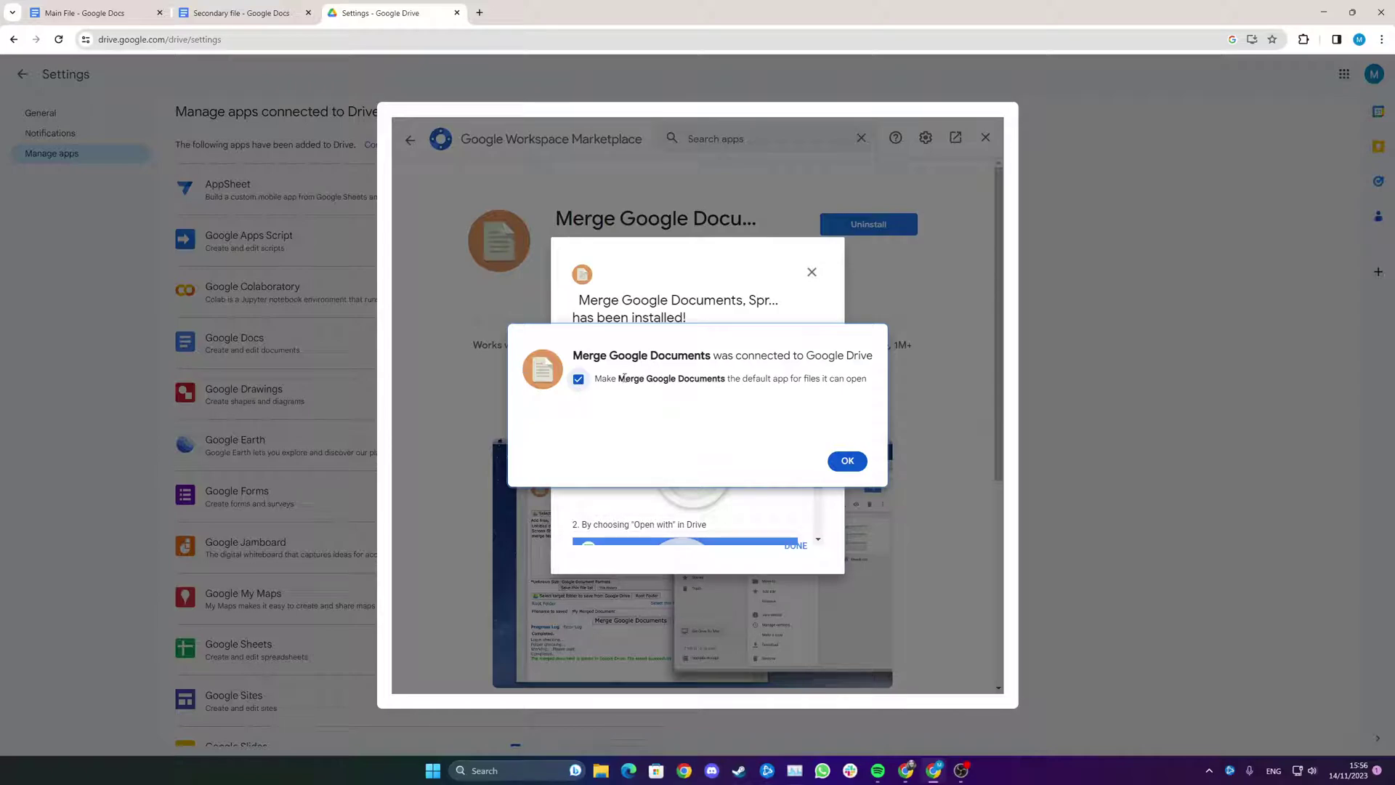
# Confirm the Drive connection and close the install dialog and Marketplace listing
pyautogui.click(843, 463)
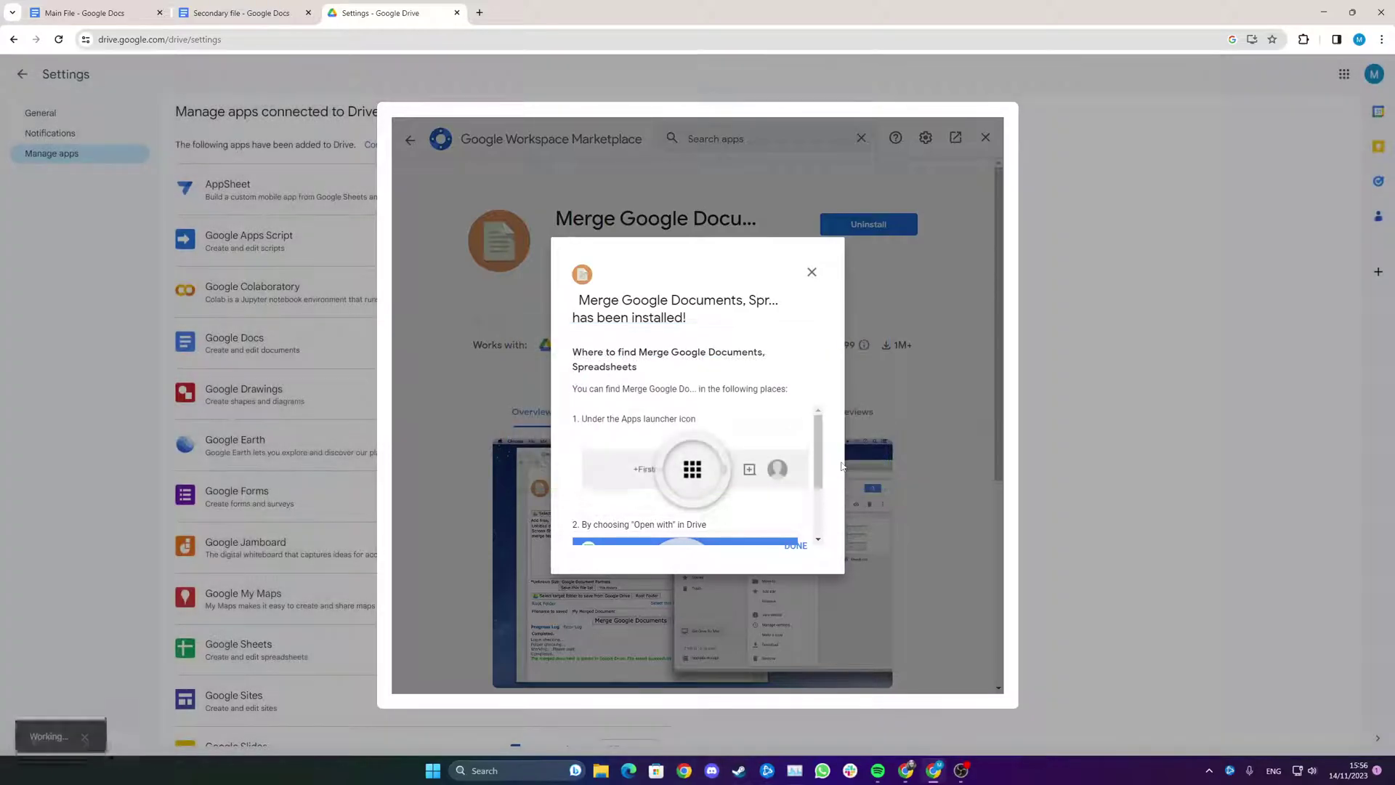
pyautogui.click(812, 272)
pyautogui.click(985, 138)
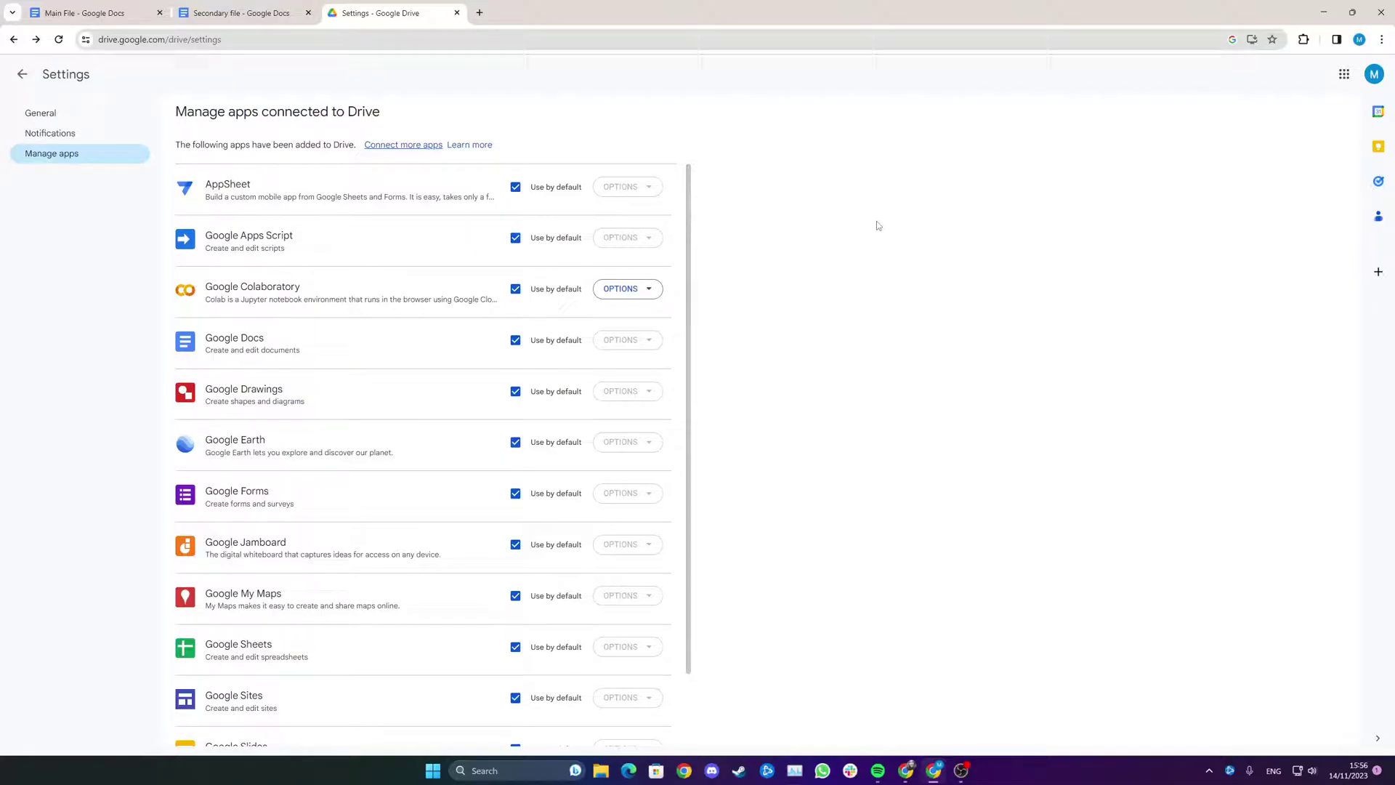
# Return to My Drive via the address bar and open Main File with Merge Google Documents
pyautogui.click(23, 76)
pyautogui.click(128, 40)
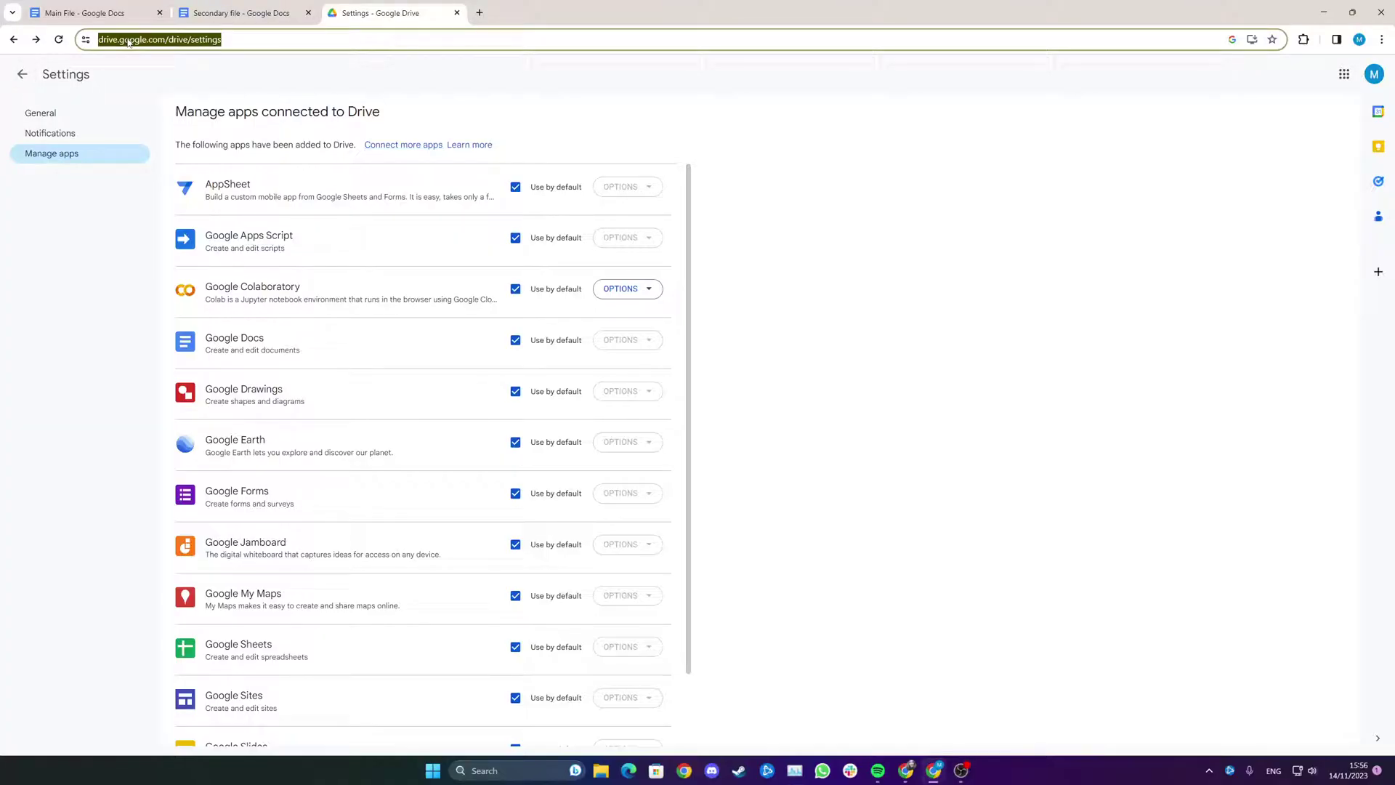
pyautogui.write('driv')
pyautogui.press('Return')
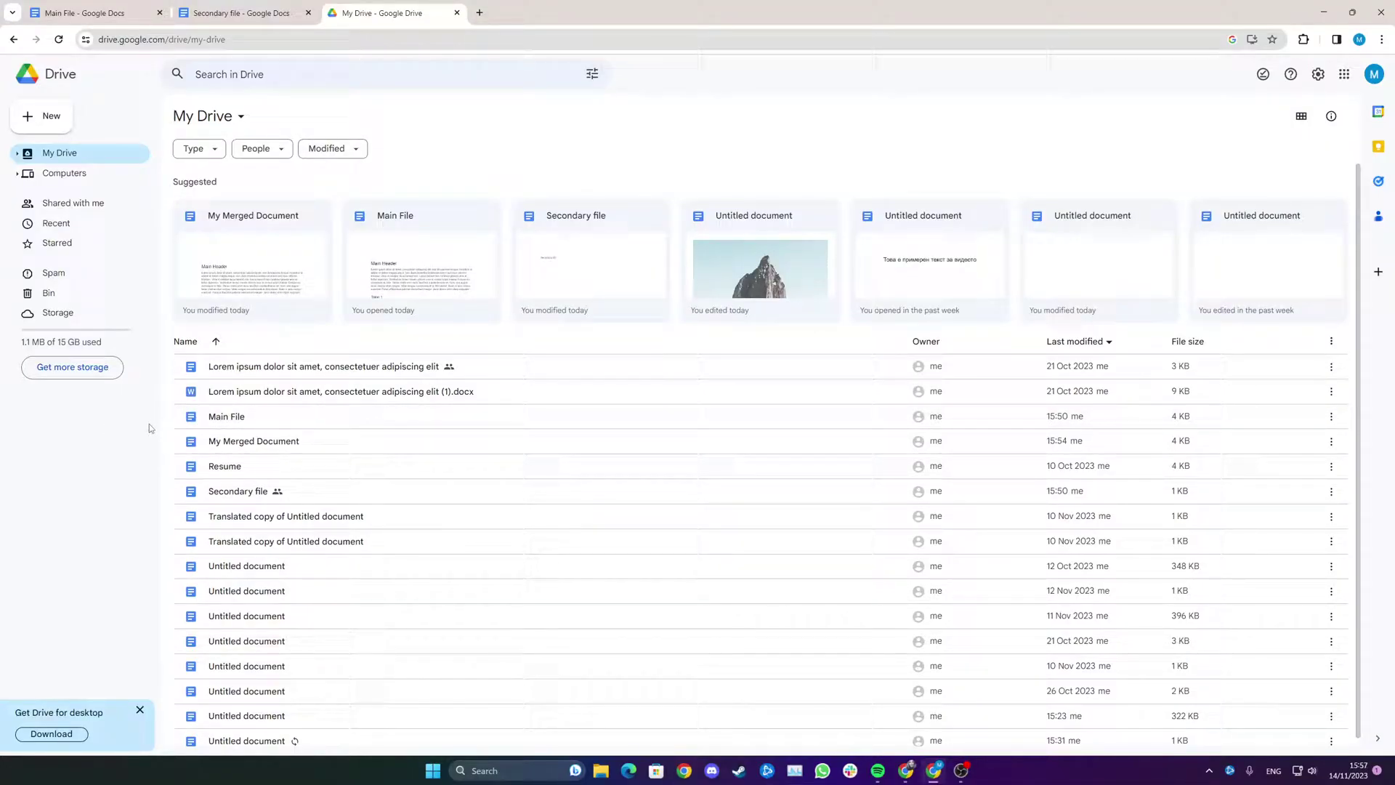
pyautogui.rightClick(259, 416)
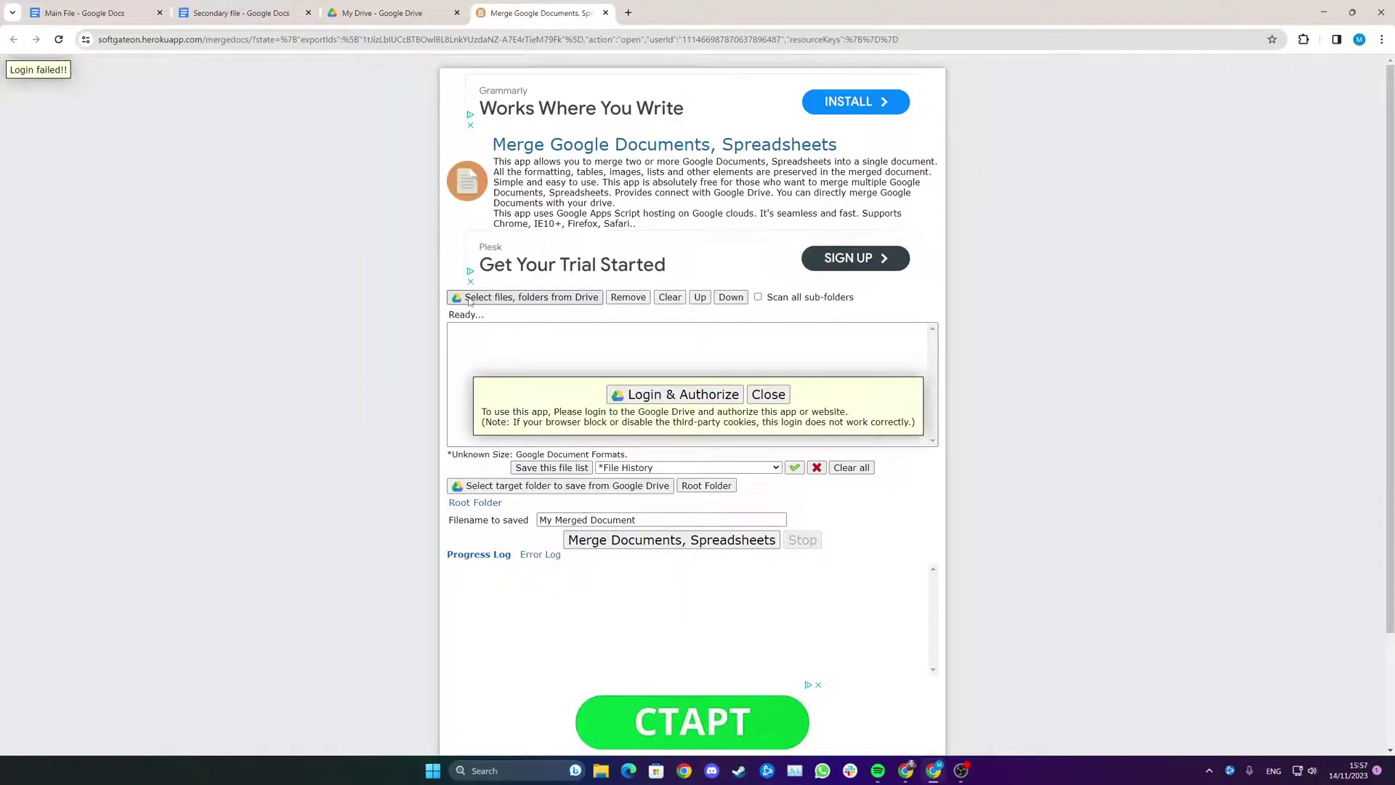
# Log in to the merge app with the listed Google account and authorize it
pyautogui.click(676, 396)
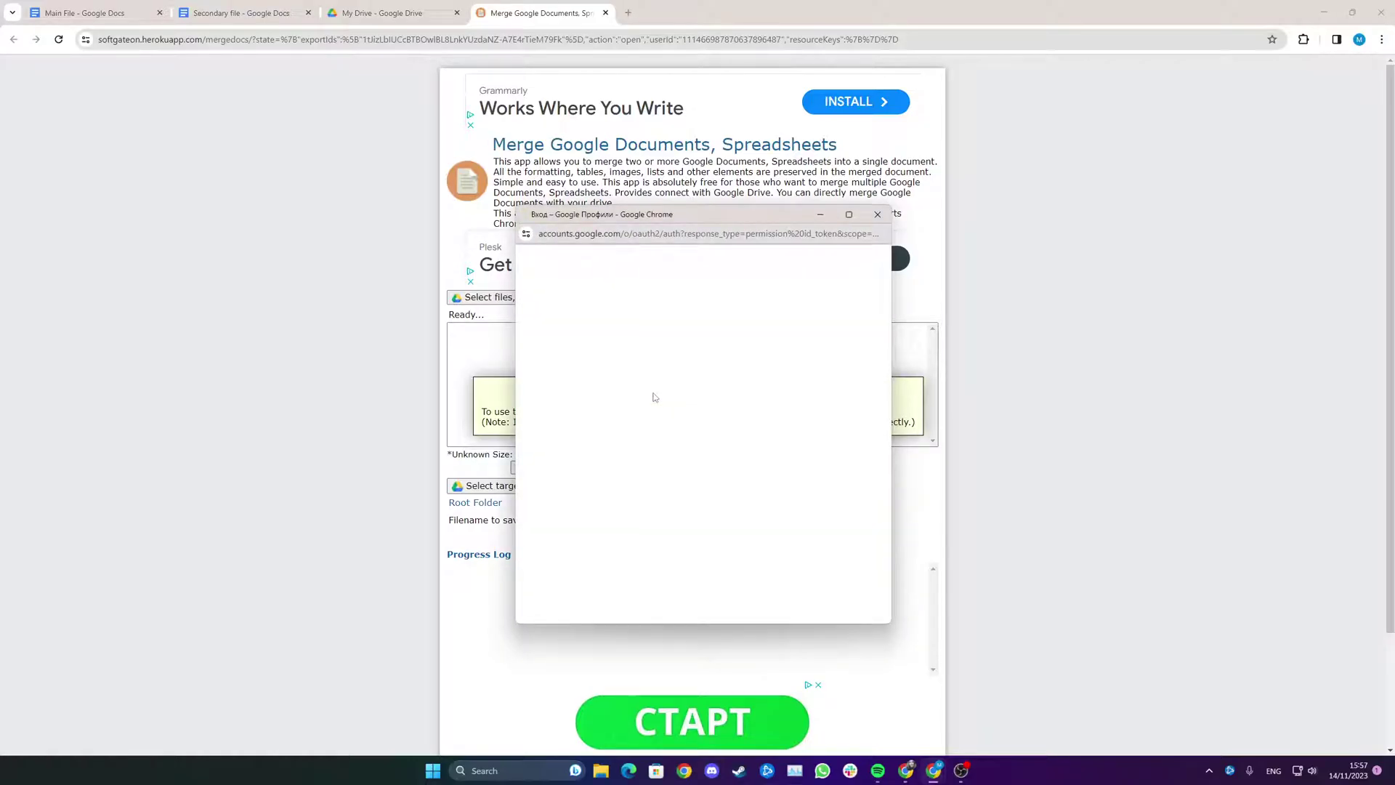
pyautogui.click(873, 259)
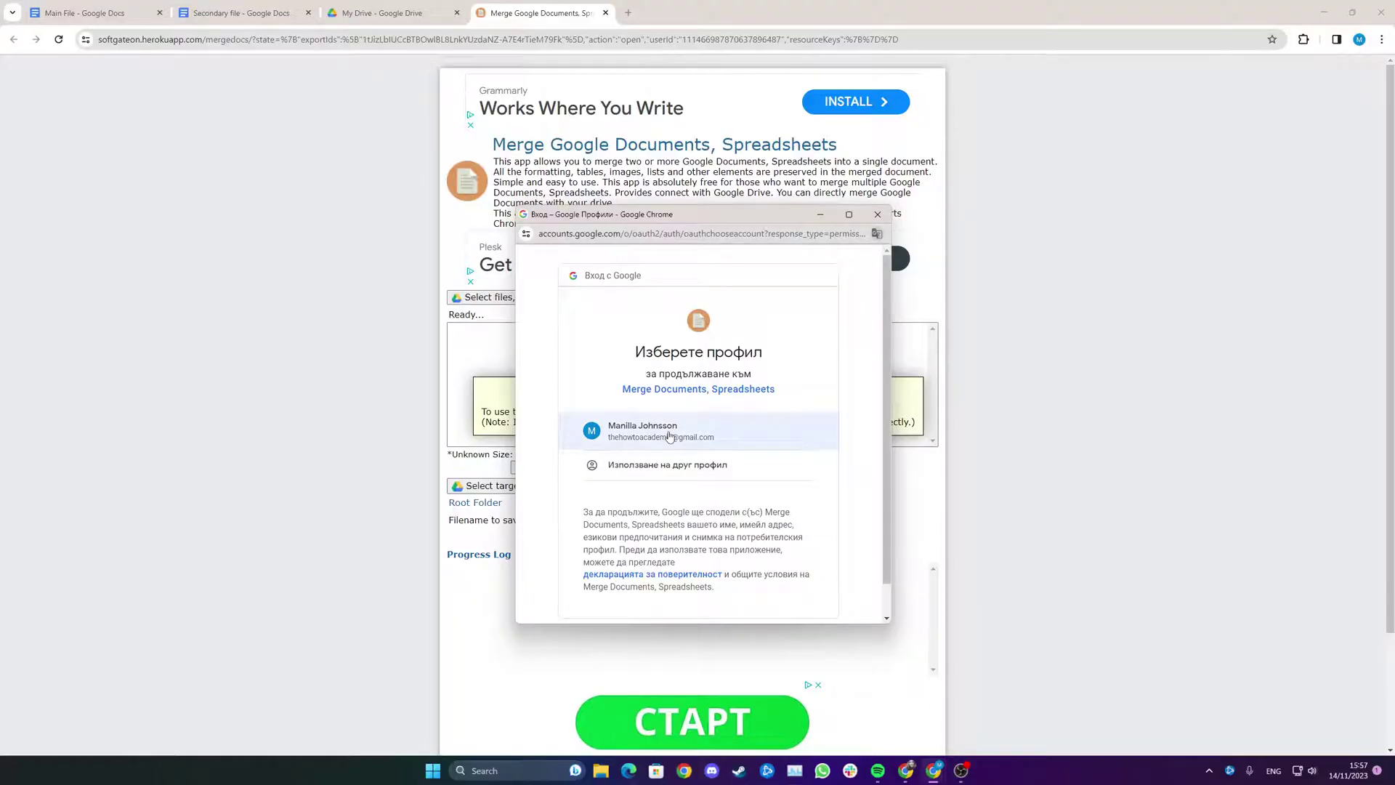
pyautogui.click(668, 435)
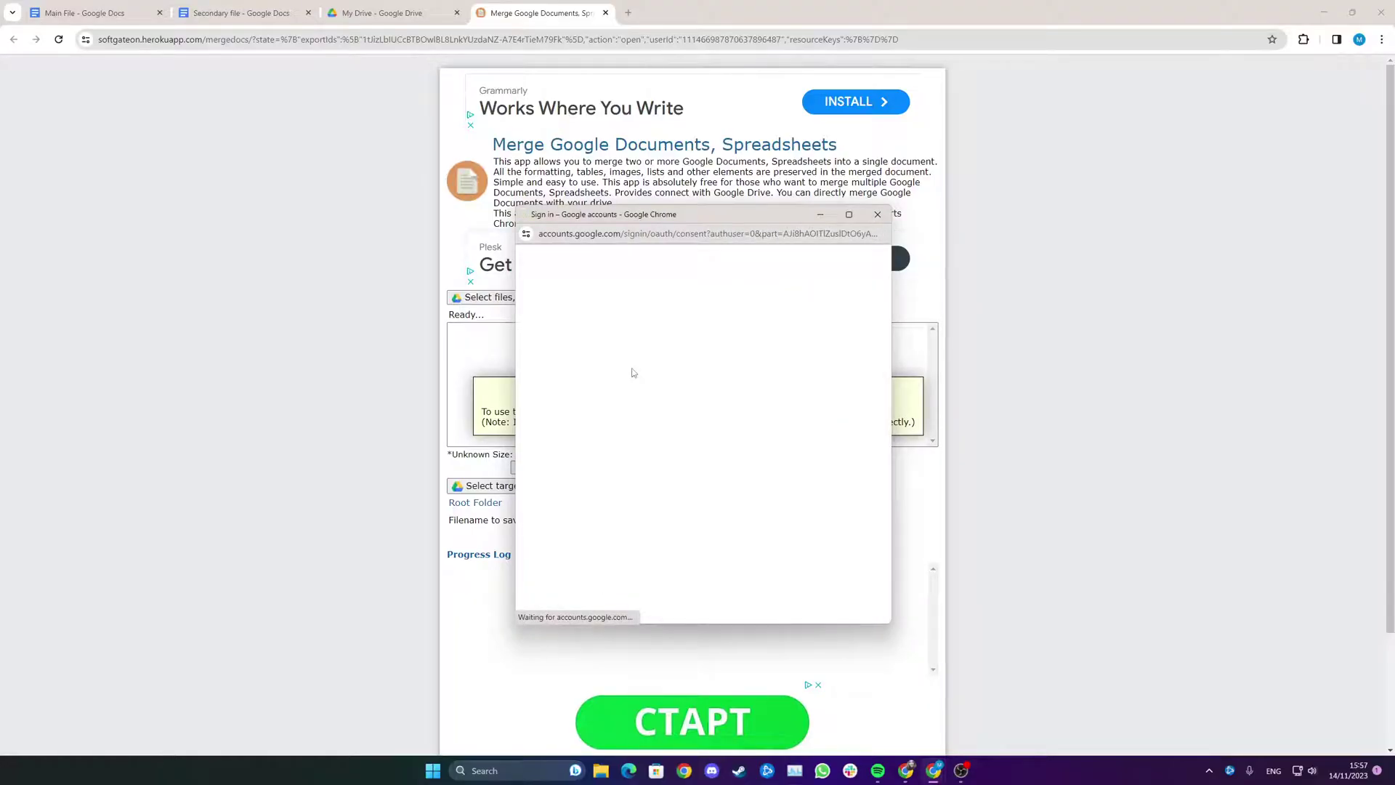
pyautogui.scroll(-2, 654, 443)
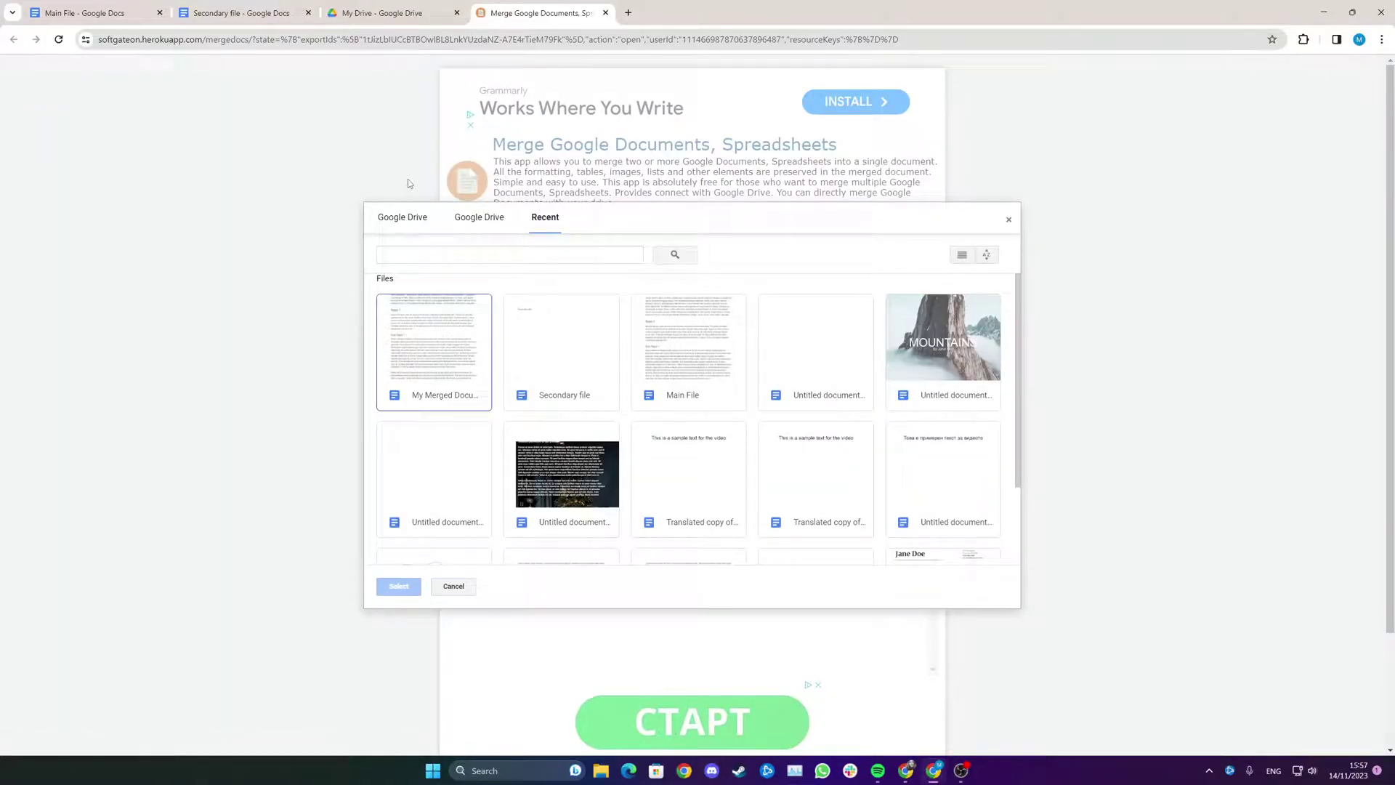
# Pick Main File from the Drive file picker and add it to the merge list
pyautogui.click(1009, 219)
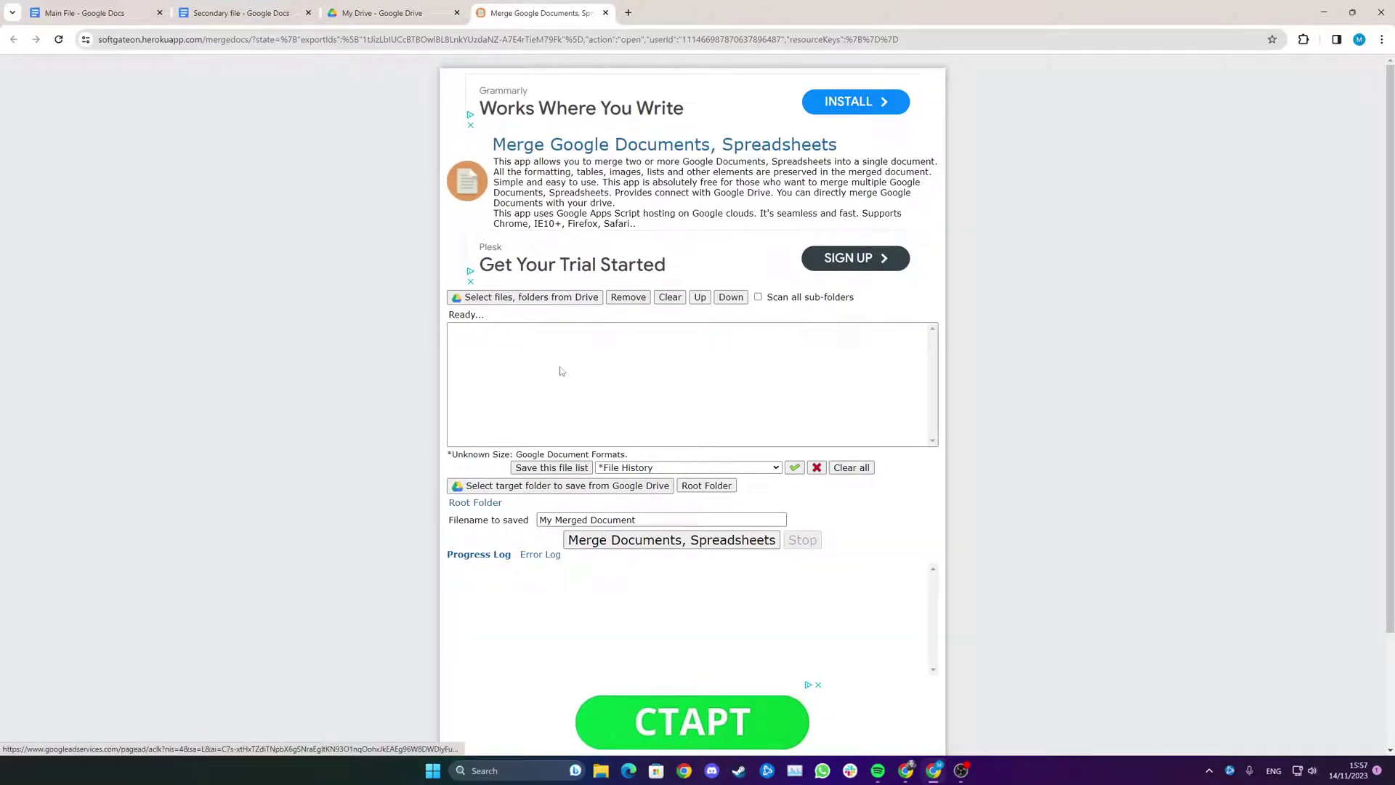
pyautogui.click(527, 300)
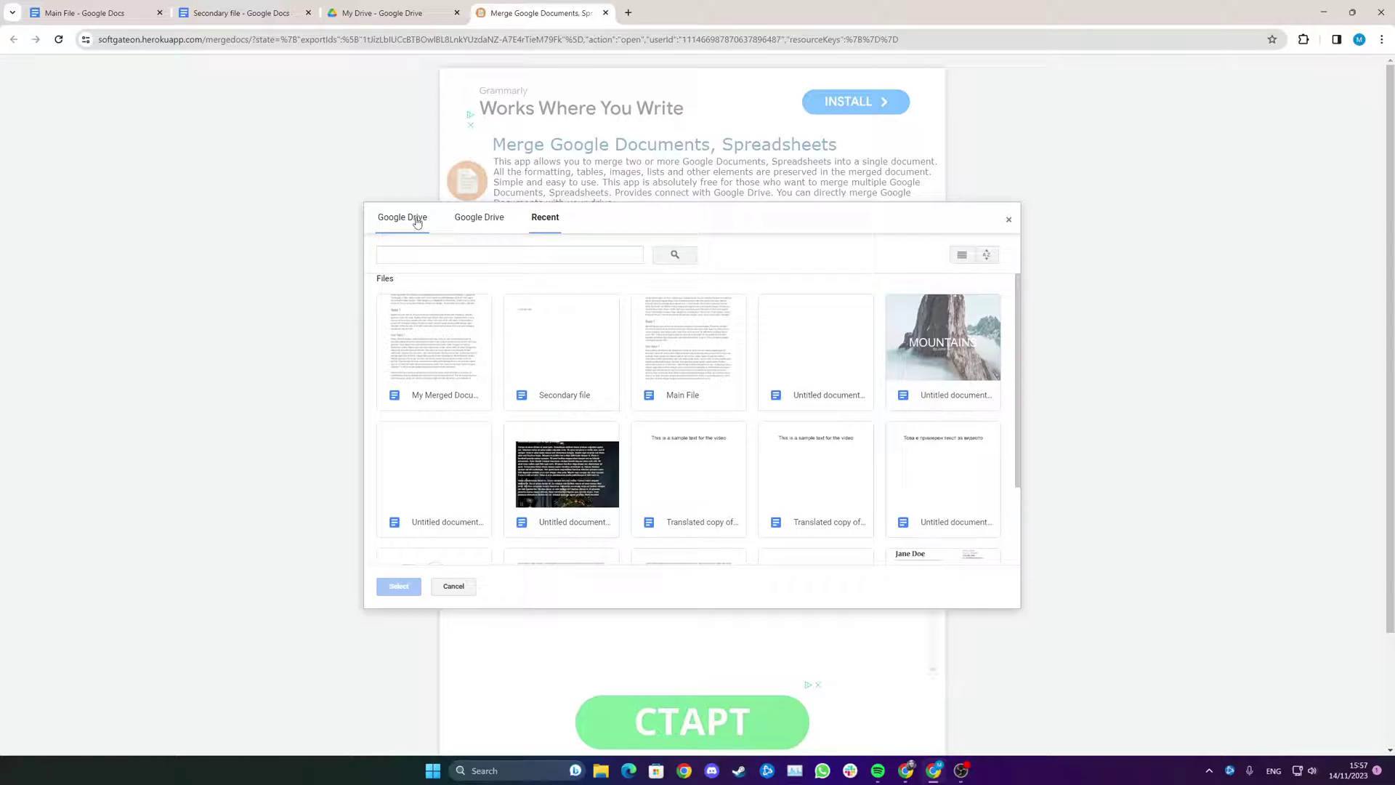
pyautogui.click(473, 222)
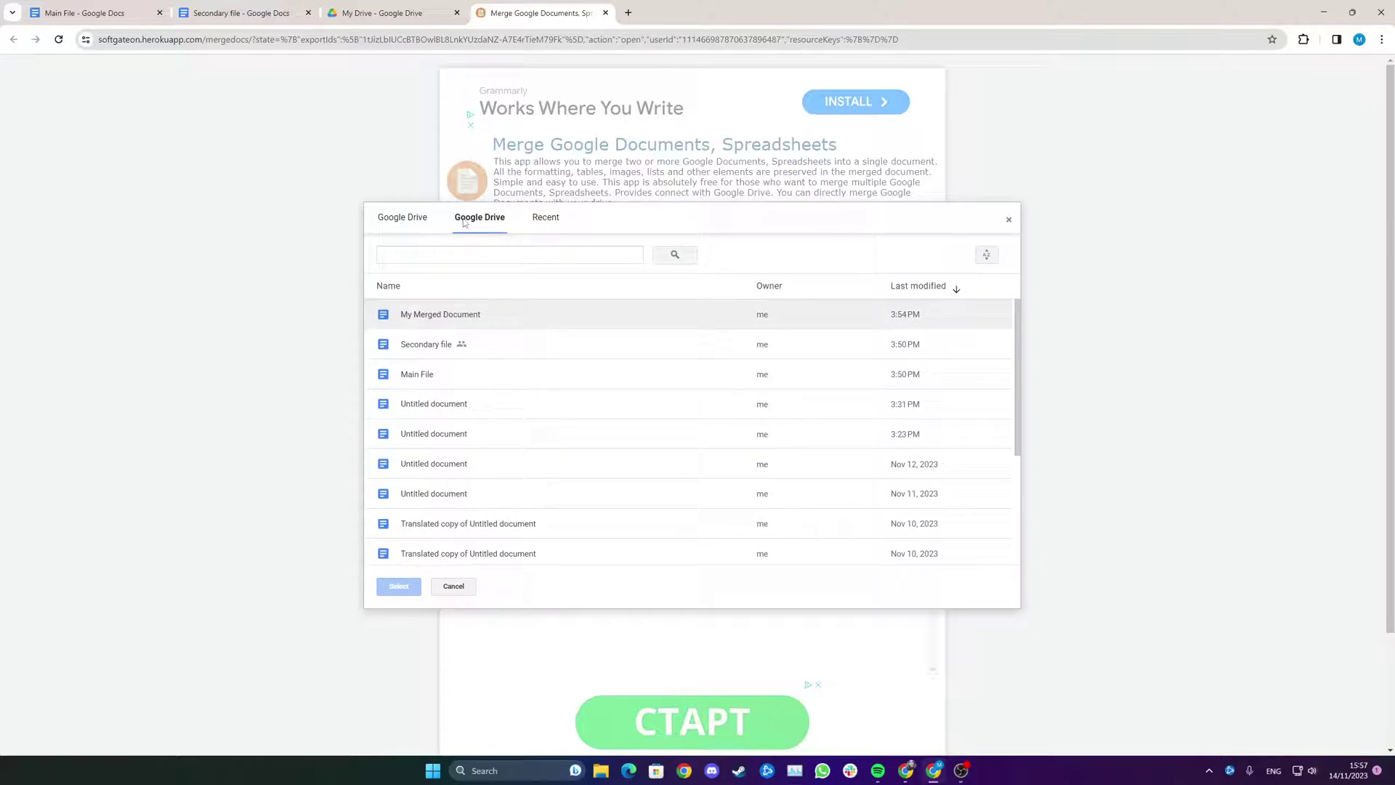
pyautogui.click(481, 218)
pyautogui.click(450, 372)
pyautogui.click(399, 586)
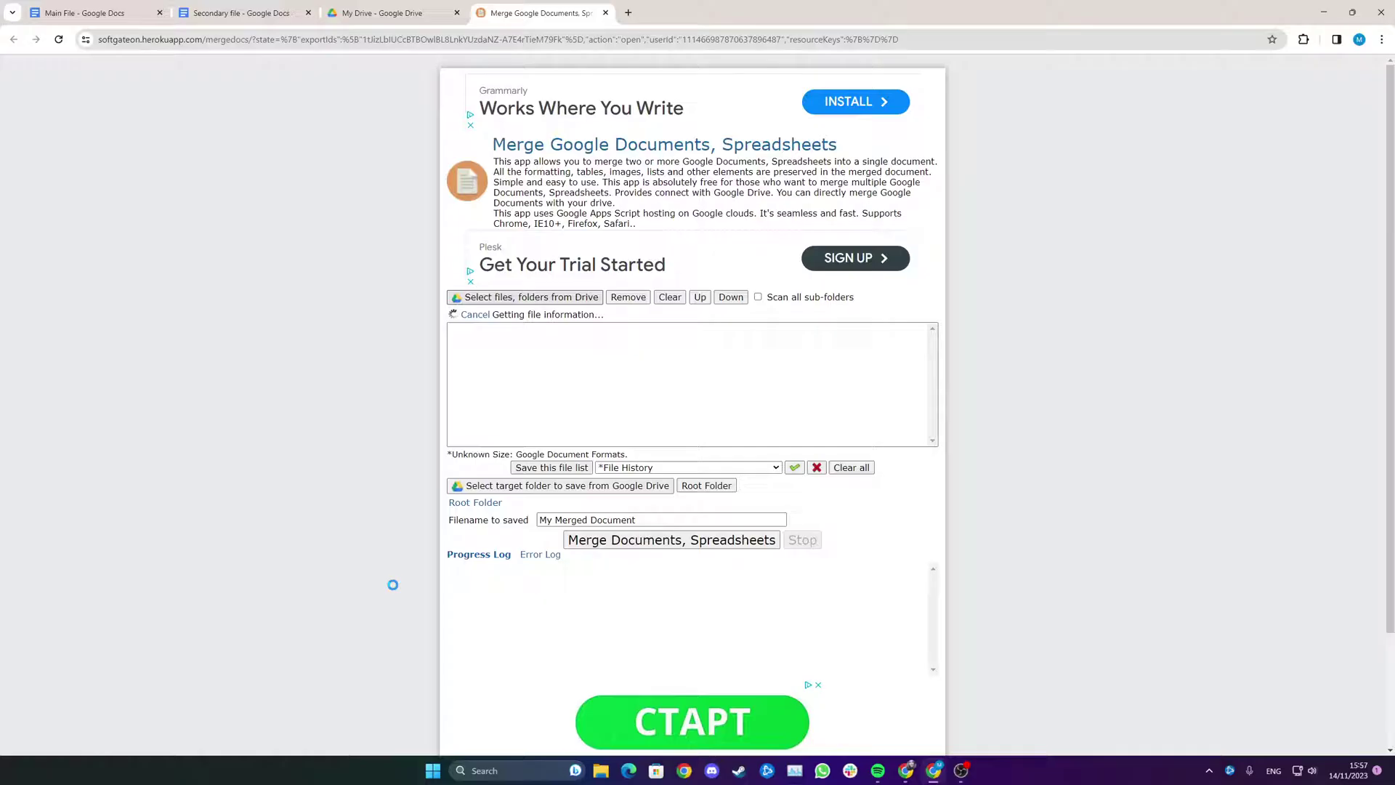
# Add Secondary file to the merge list as well
pyautogui.click(469, 298)
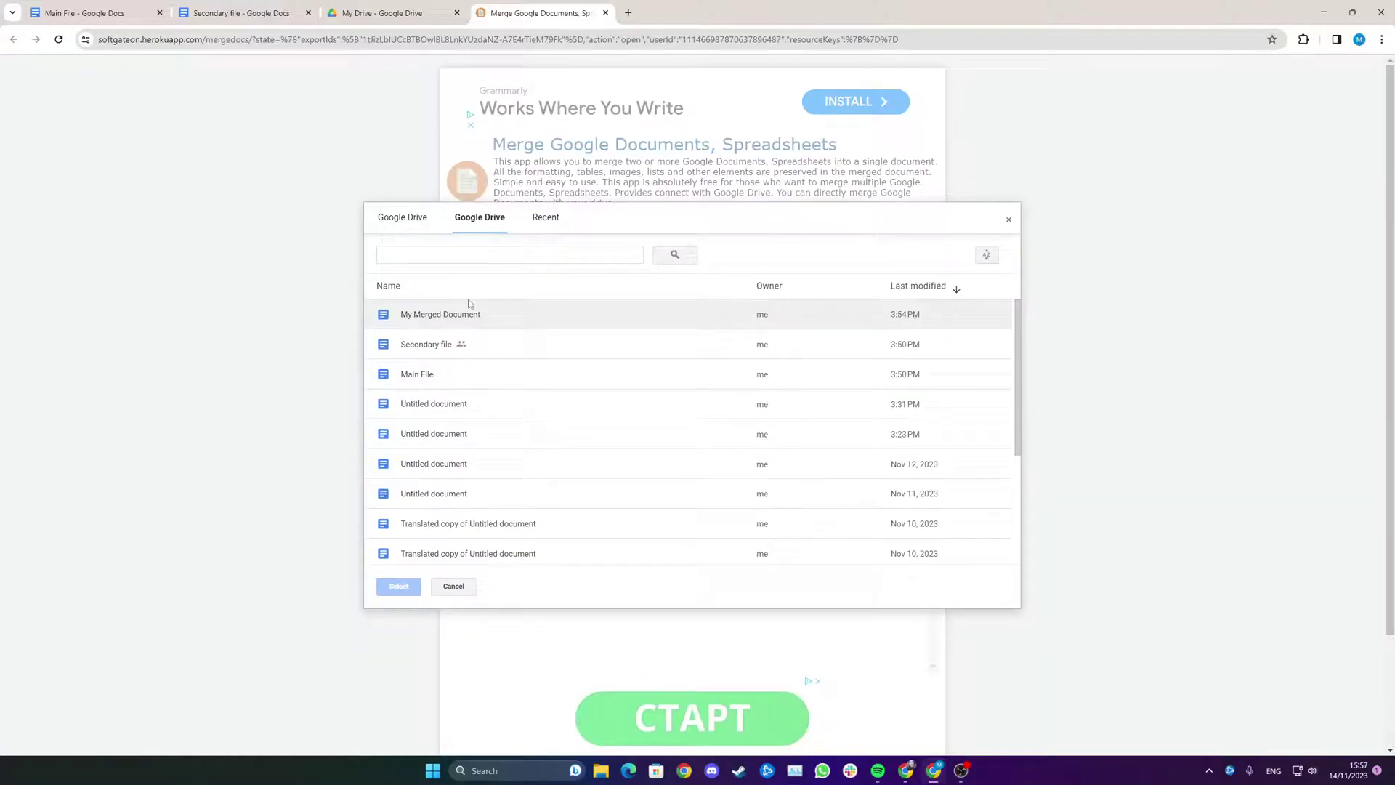
pyautogui.click(476, 349)
pyautogui.click(392, 588)
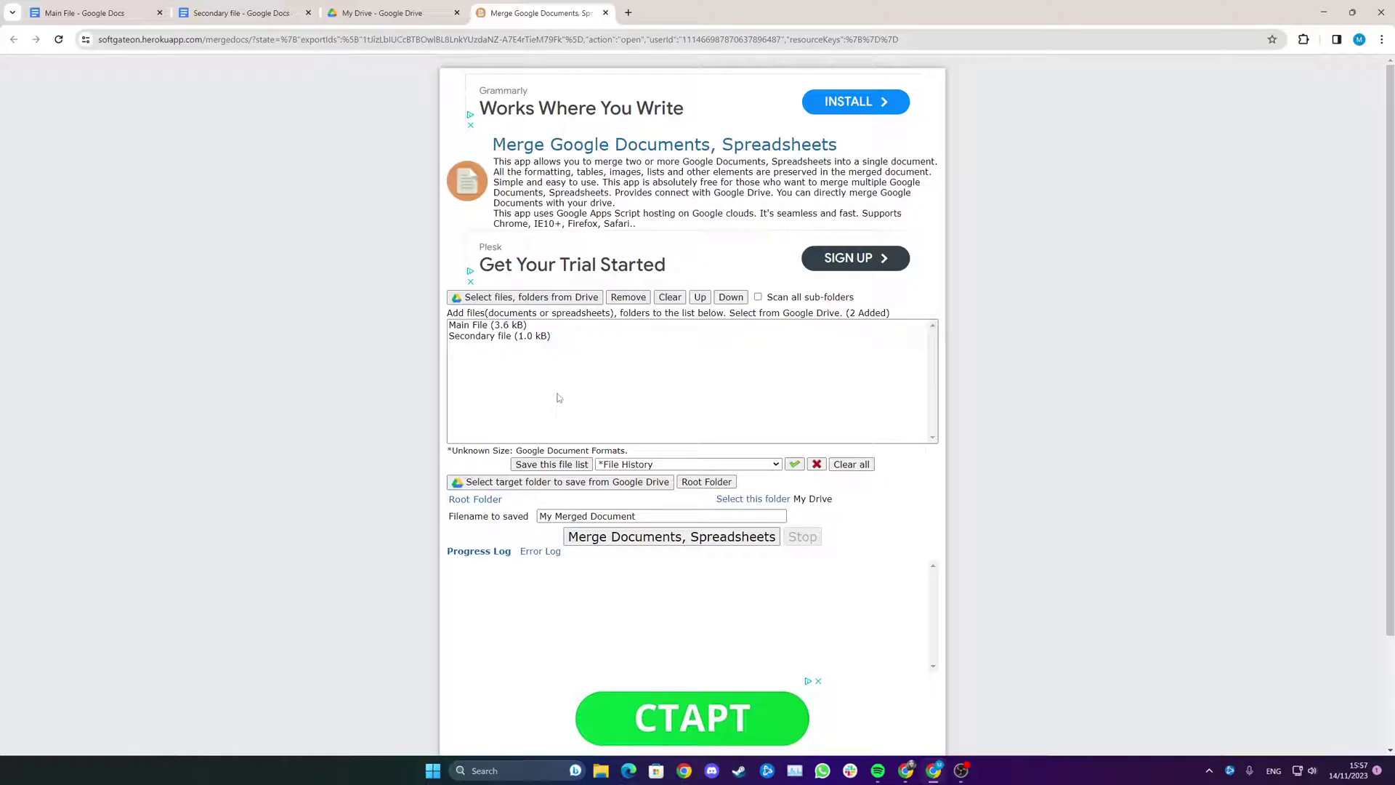
# Name the output file 'Merged Documents' and run the merge
pyautogui.moveTo(540, 516); pyautogui.dragTo(648, 514)
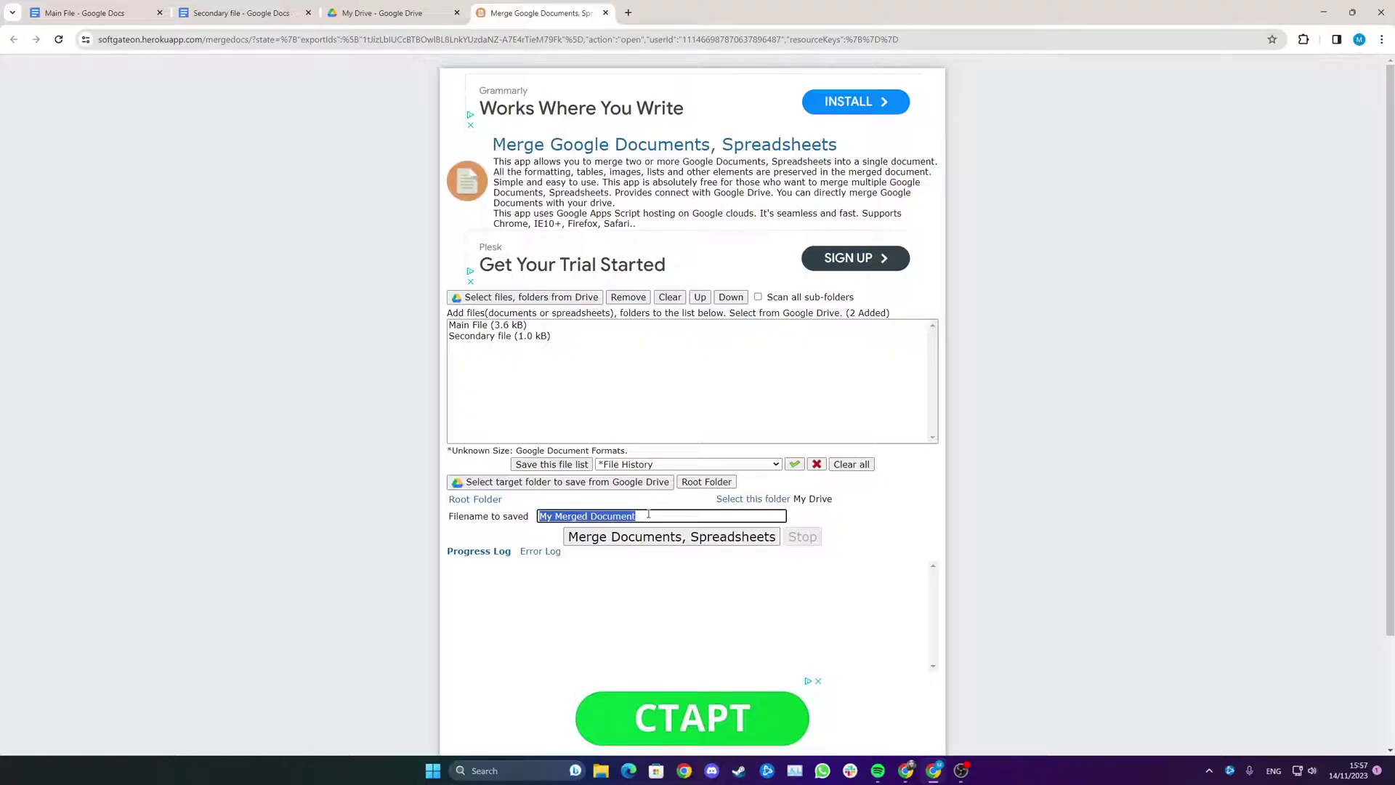
pyautogui.write('M')
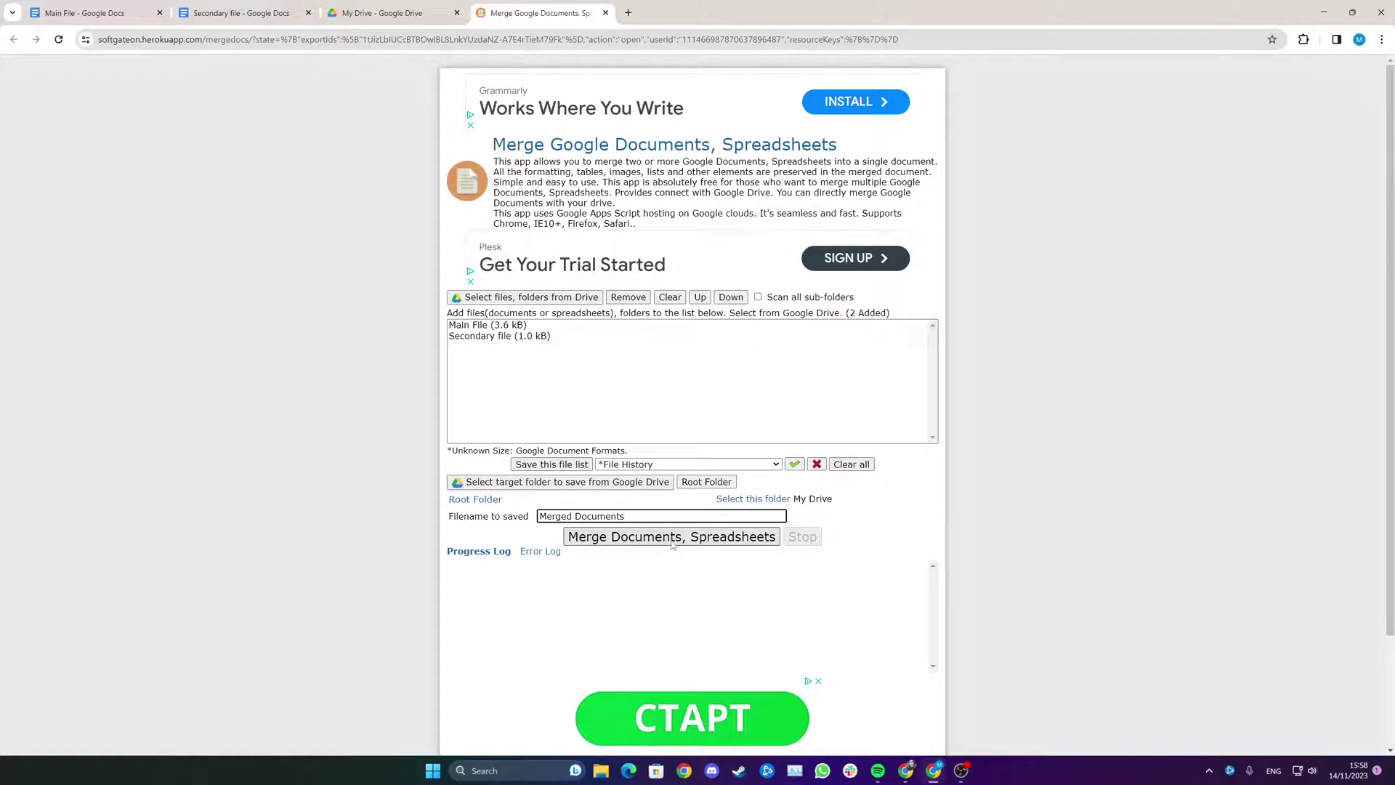
pyautogui.click(657, 540)
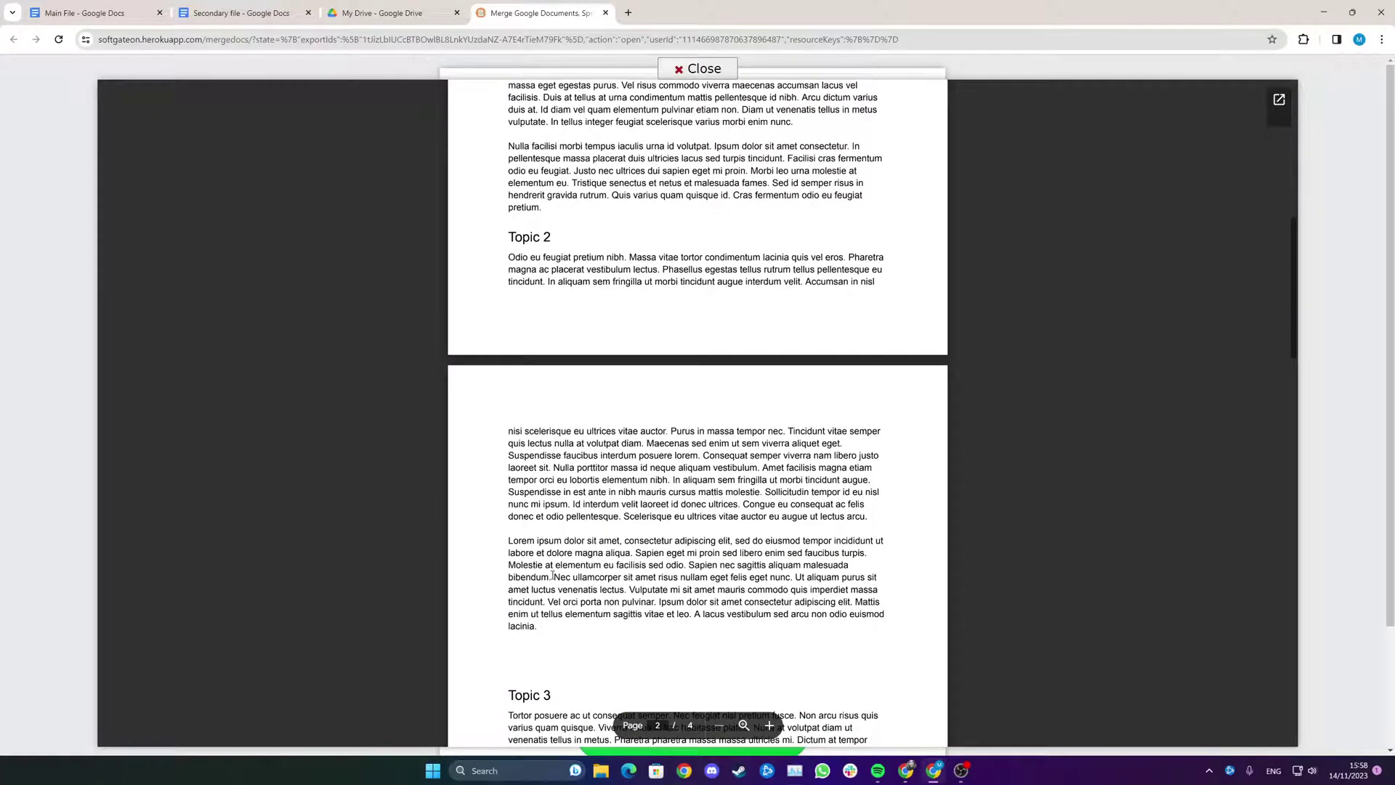
pyautogui.scroll(-5, 480, 501)
pyautogui.scroll(-5, 508, 516)
pyautogui.scroll(-3, 539, 532)
pyautogui.scroll(-1, 539, 533)
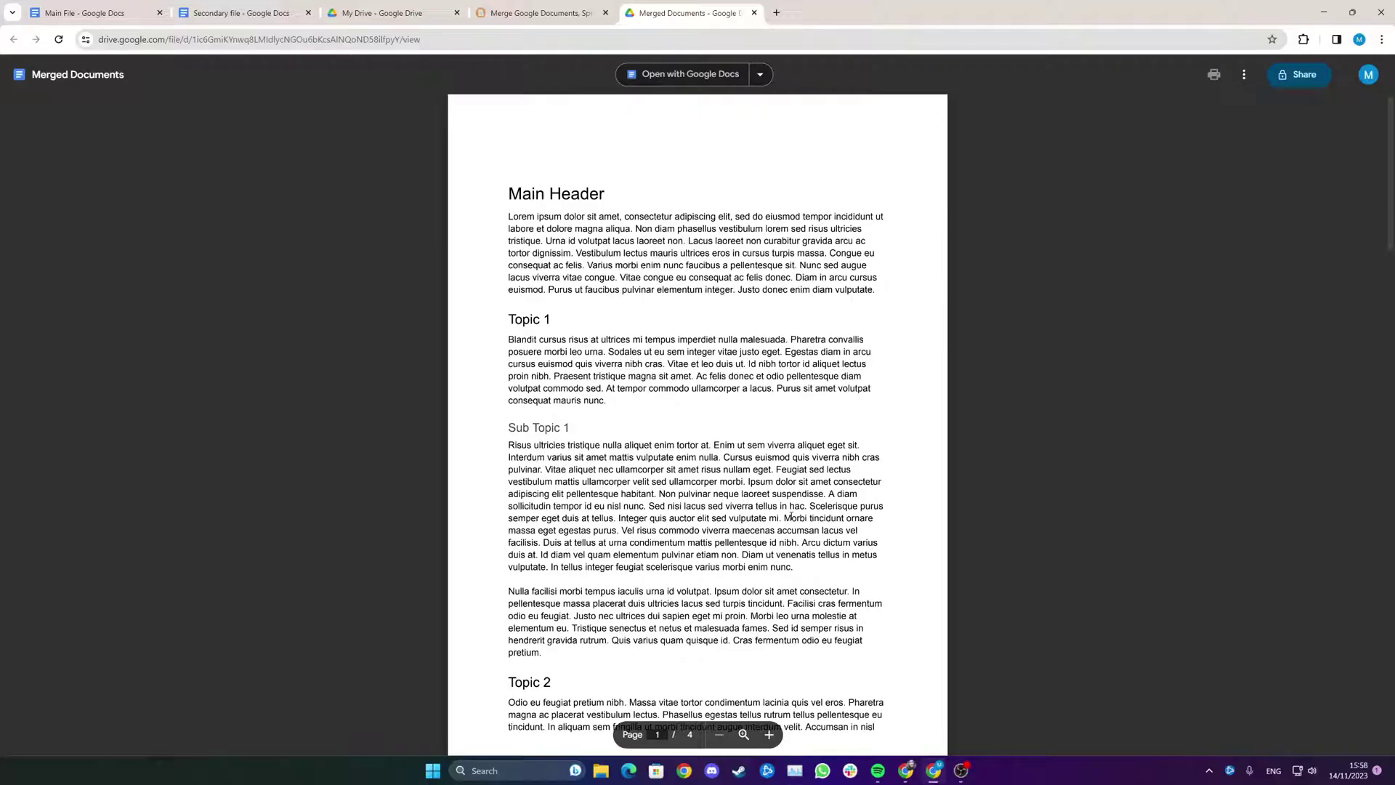
# Scroll through the merged document's pages in the Drive viewer
pyautogui.scroll(-6, 790, 516)
pyautogui.scroll(-5, 791, 516)
pyautogui.scroll(7, 789, 511)
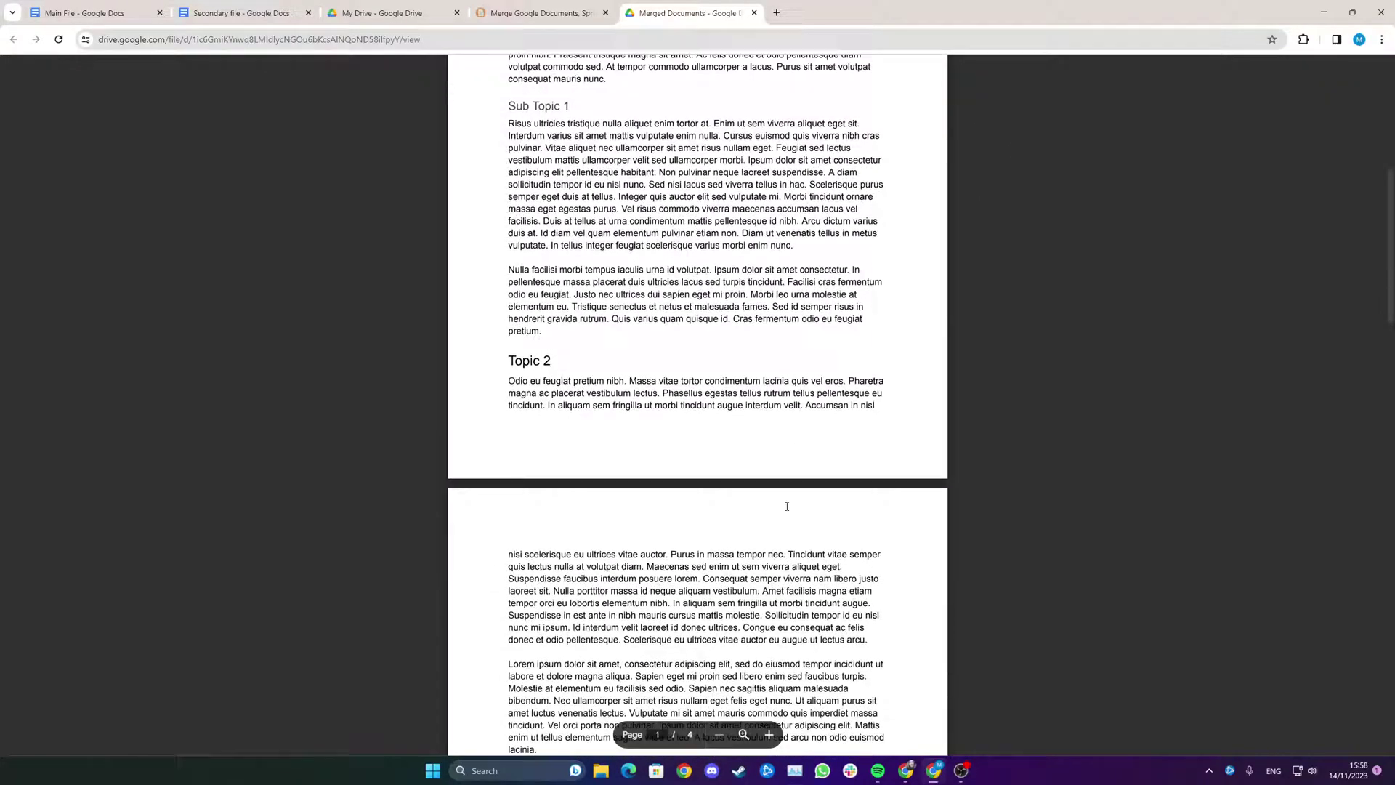
pyautogui.scroll(4, 787, 506)
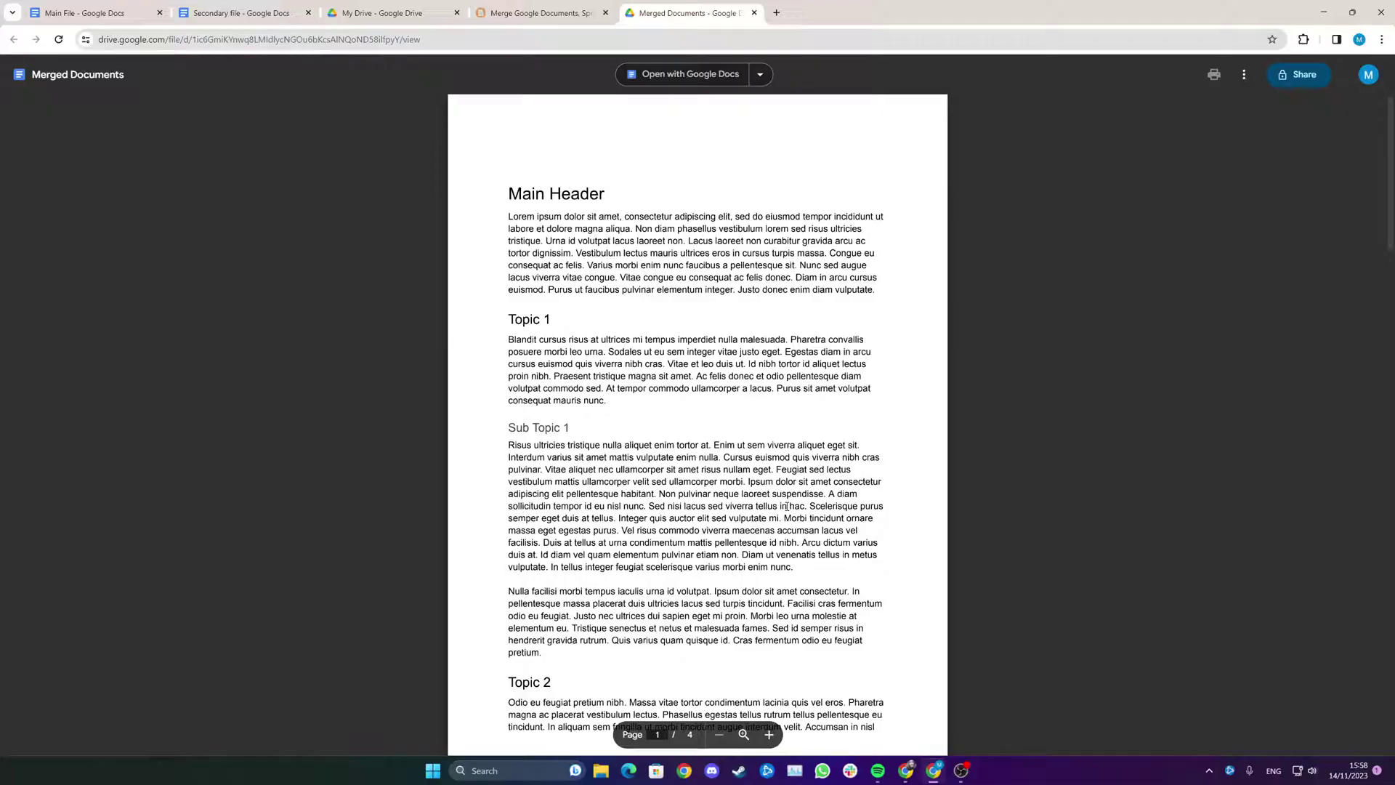